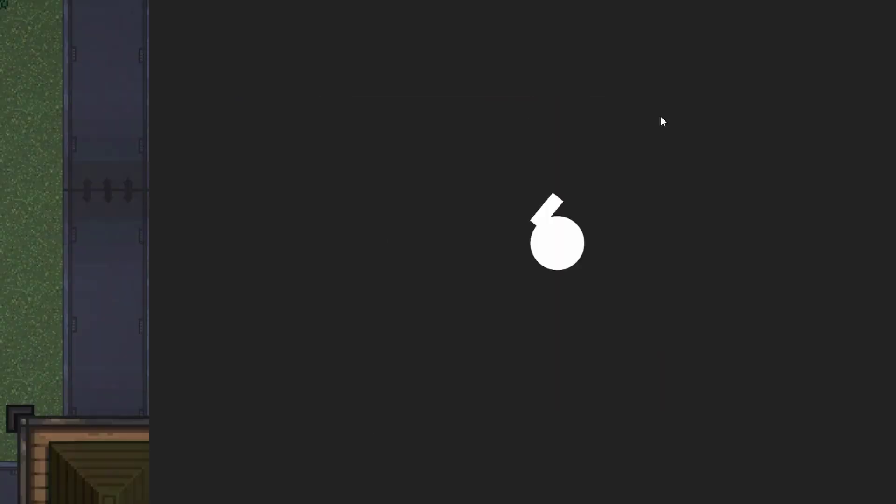
# Step: On page 2 of CraftPix freebies, request the free Pandemonium top-down shooter pack download
pyautogui.press('a')
pyautogui.press('s')
pyautogui.press('d')
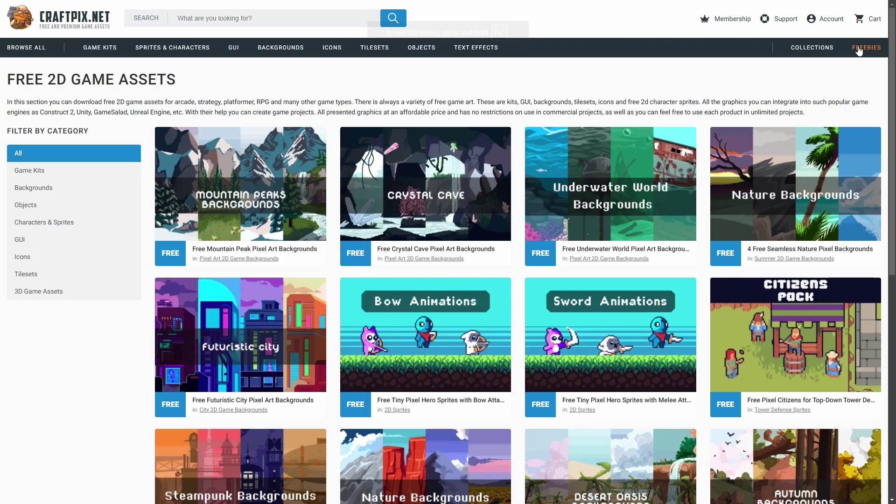
pyautogui.scroll(-7, 236, 235)
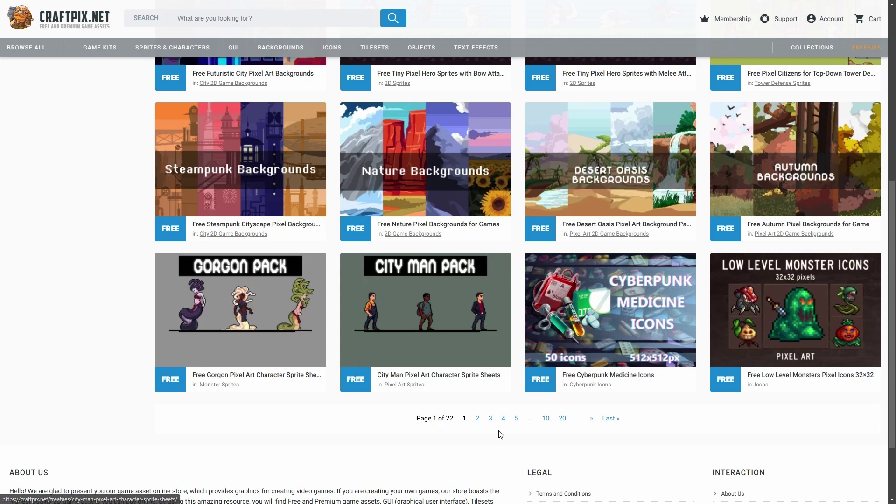
pyautogui.click(477, 419)
pyautogui.scroll(-9, 513, 343)
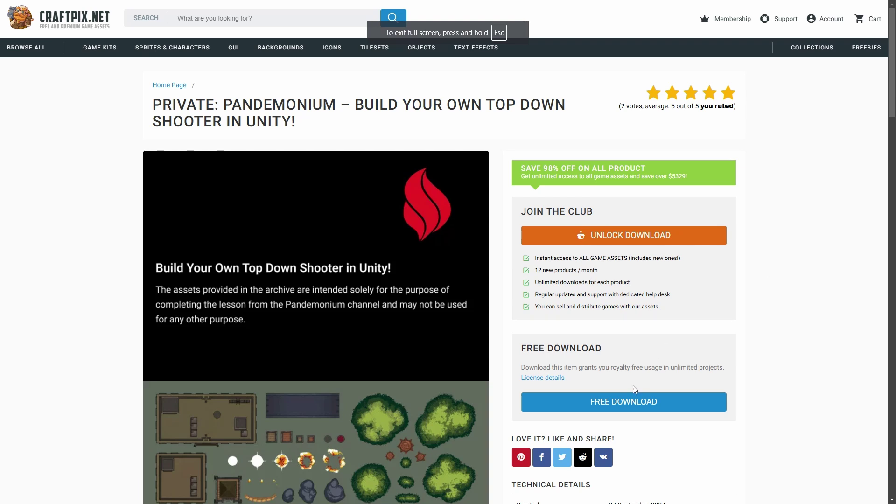
pyautogui.click(626, 401)
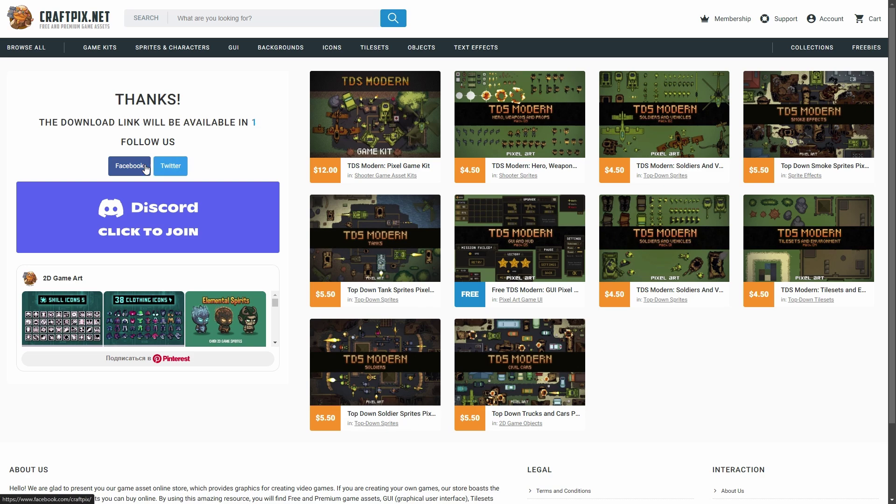
pyautogui.click(140, 148)
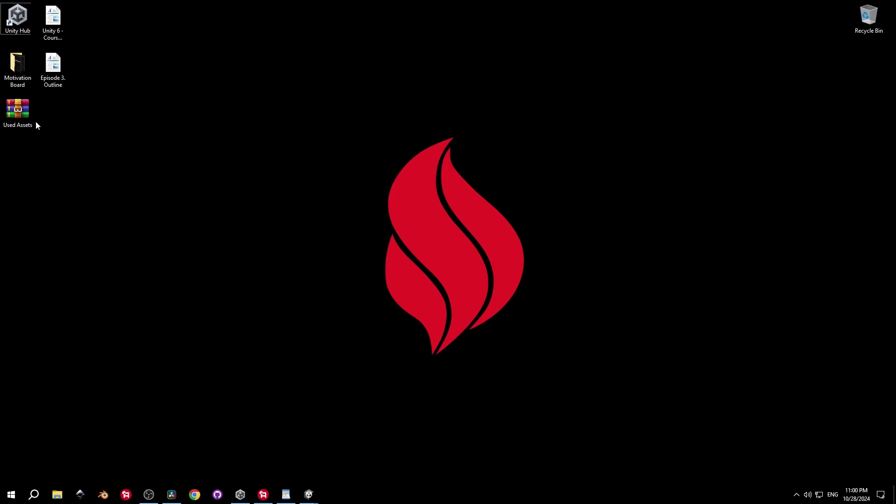
# Step: Extract the Used Assets archive to the desktop with WinRAR and close it
pyautogui.doubleClick(34, 120)
pyautogui.click(622, 96)
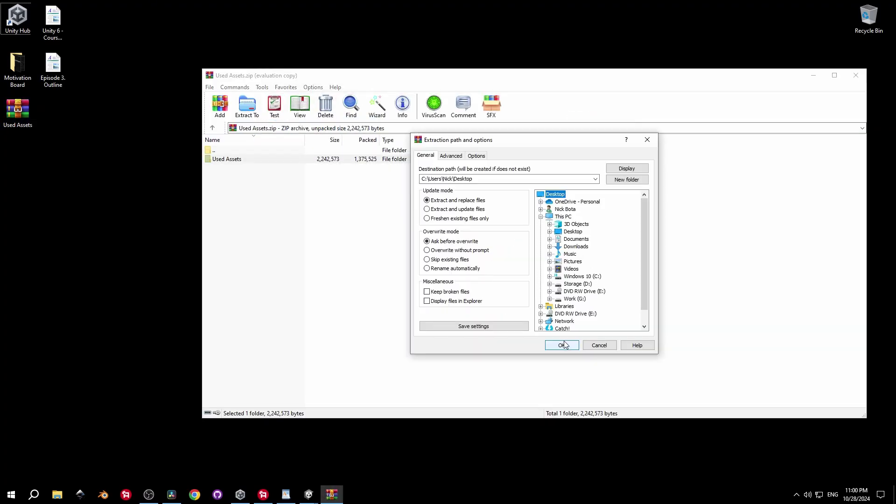
pyautogui.click(563, 346)
pyautogui.click(56, 226)
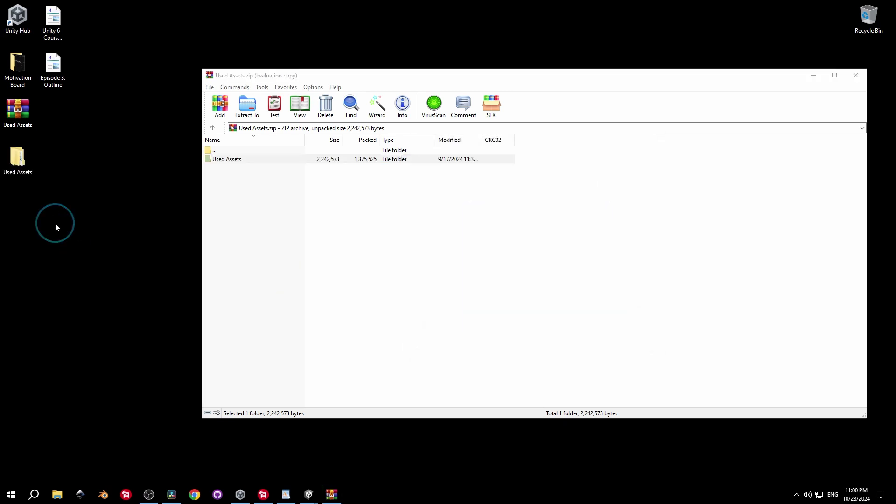
pyautogui.click(856, 75)
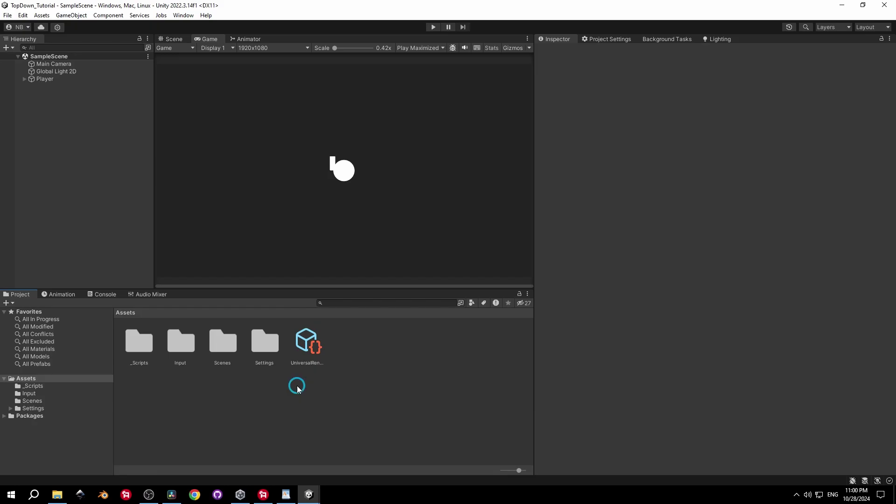
# Step: Create a Sprites folder in Unity and move the six extracted asset folders into it
pyautogui.rightClick(297, 385)
pyautogui.moveTo(348, 135)
pyautogui.click(485, 14)
pyautogui.write('Sprites')
pyautogui.press('Return')
pyautogui.doubleClick(223, 344)
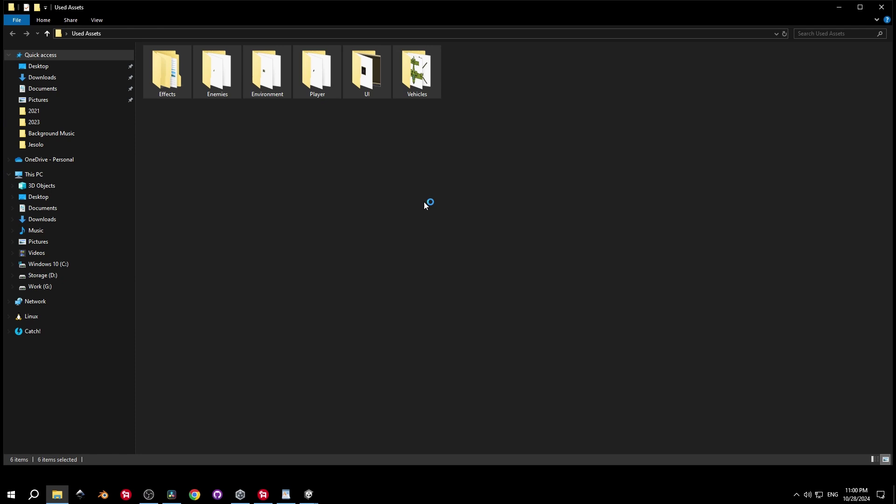
pyautogui.moveTo(424, 201); pyautogui.dragTo(311, 372)
pyautogui.hotkey('alt', 'Tab')
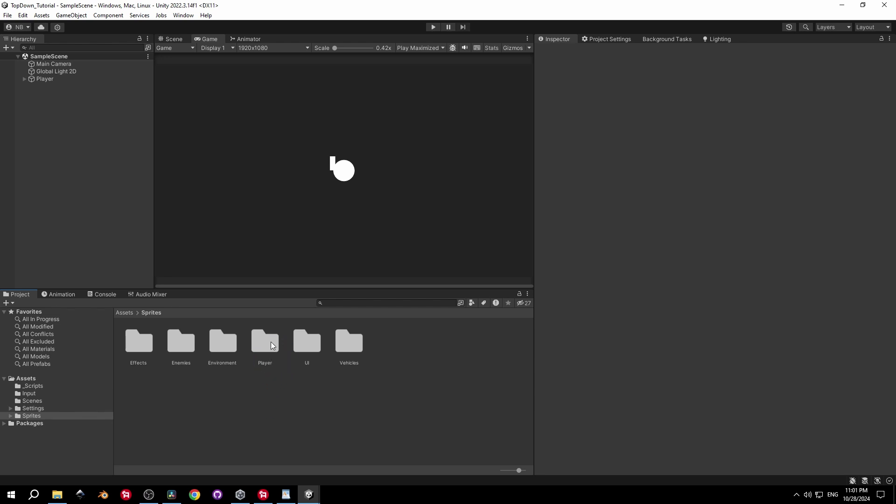
# Step: Set all Player sprites, 1 through Hero_Pistol, to Point (no filter) filtering and apply
pyautogui.doubleClick(265, 361)
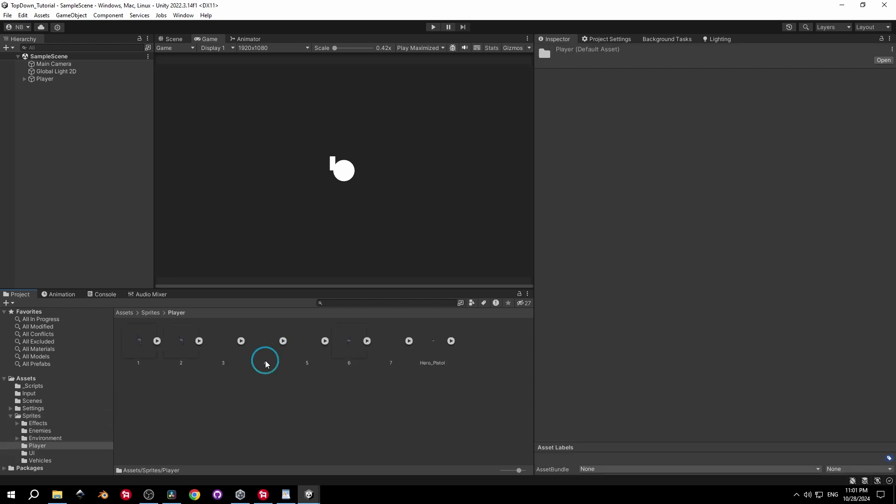
pyautogui.click(137, 349)
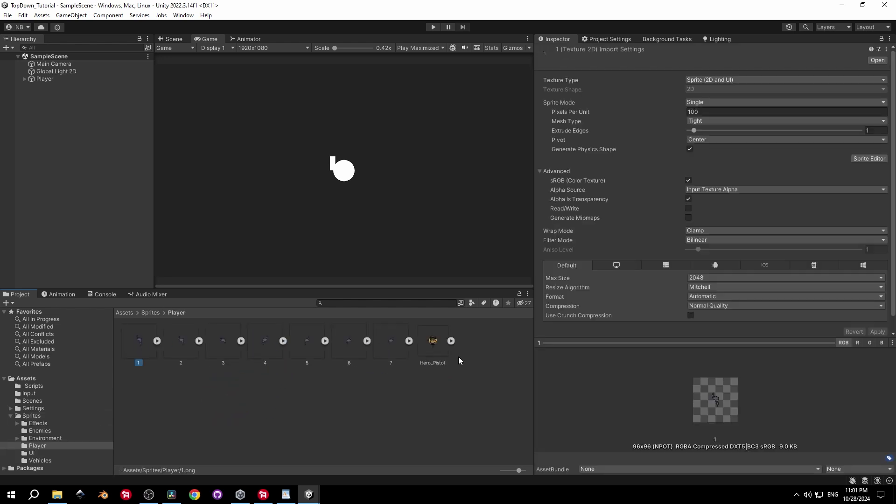
pyautogui.keyDown('shift'); pyautogui.click(434, 343); pyautogui.keyUp('shift')
pyautogui.click(705, 240)
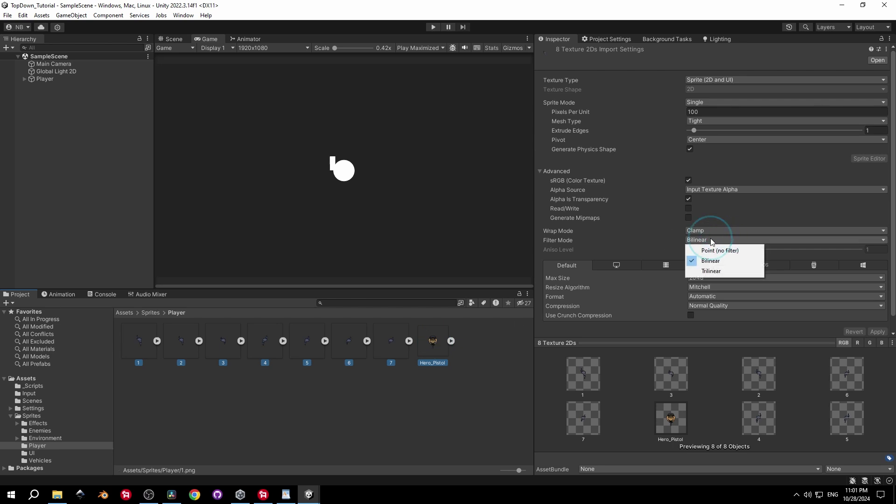
pyautogui.click(711, 247)
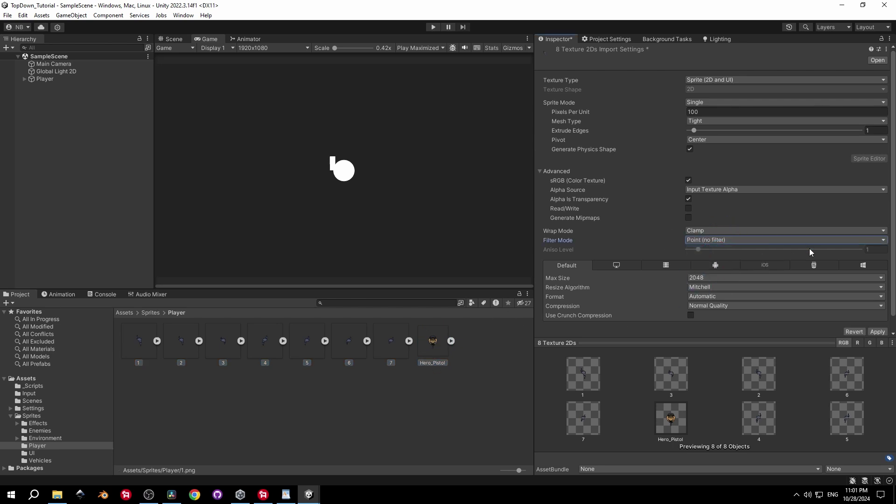
pyautogui.click(869, 325)
# Step: Assign the Hero_Pistol sprite to the Player's Circle child, then select the Square child
pyautogui.click(45, 79)
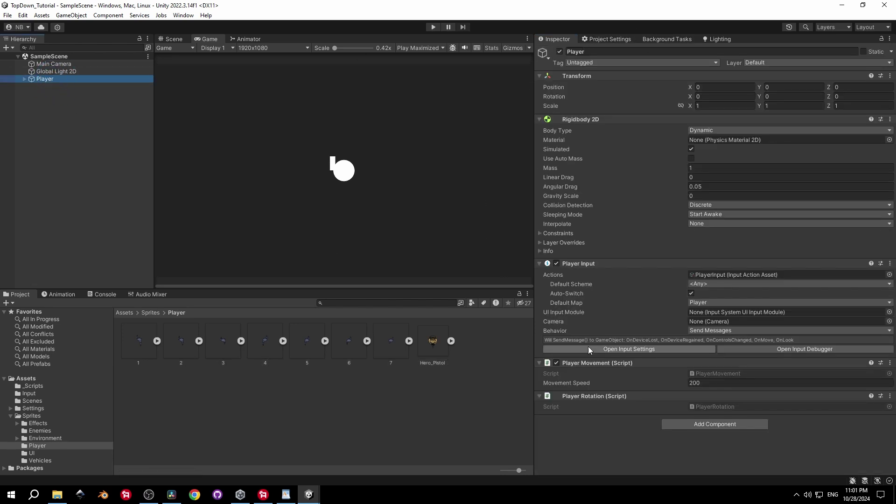
pyautogui.click(25, 79)
pyautogui.click(46, 94)
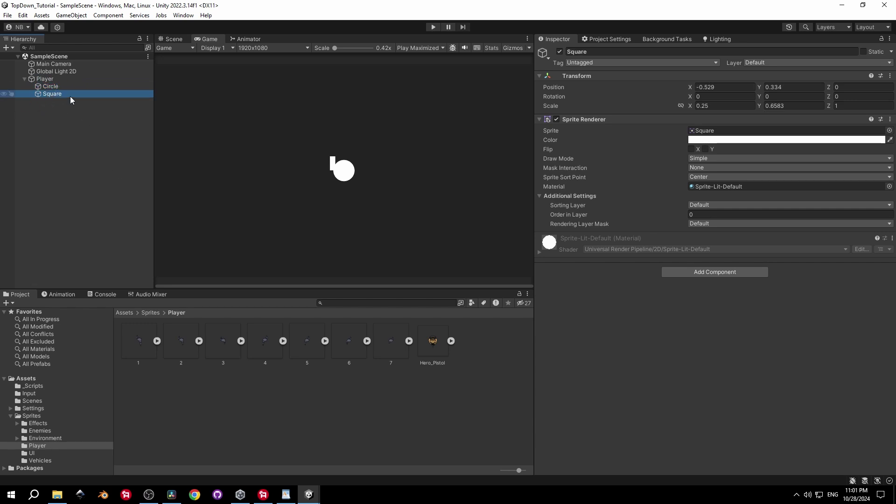
pyautogui.click(60, 86)
pyautogui.moveTo(433, 344); pyautogui.dragTo(718, 135)
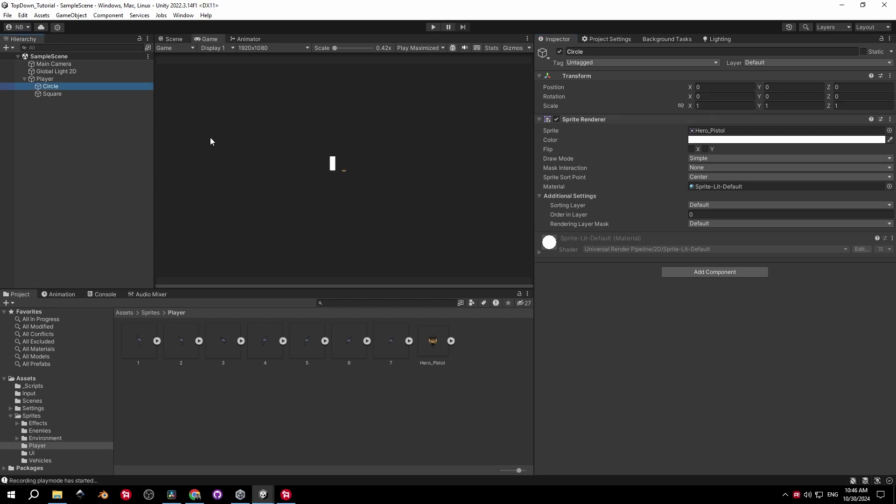
pyautogui.scroll(5, 357, 175)
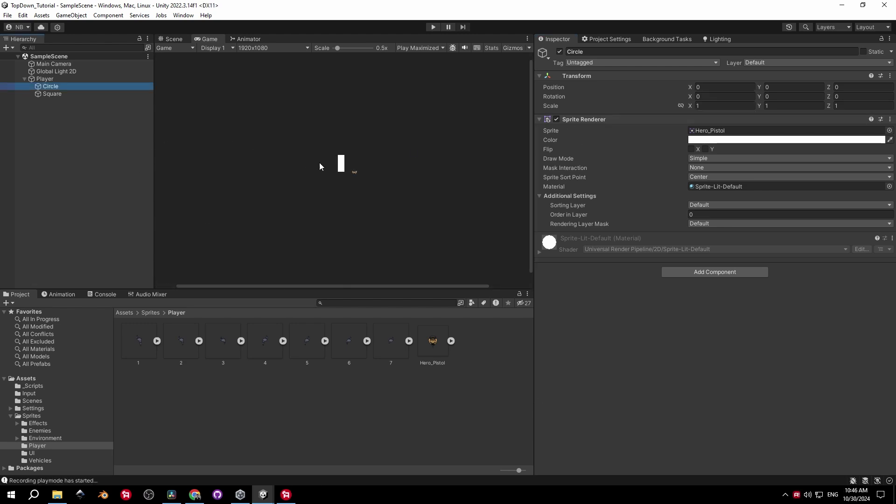
pyautogui.click(54, 93)
# Step: Delete the Square child and set the Main Camera's orthographic size to 1.5
pyautogui.press('Delete')
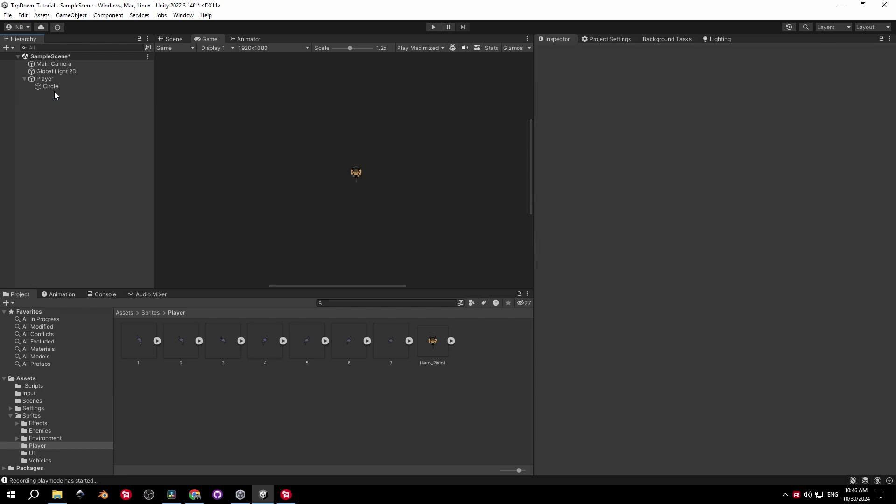
pyautogui.moveTo(56, 85); pyautogui.dragTo(62, 64)
pyautogui.click(62, 64)
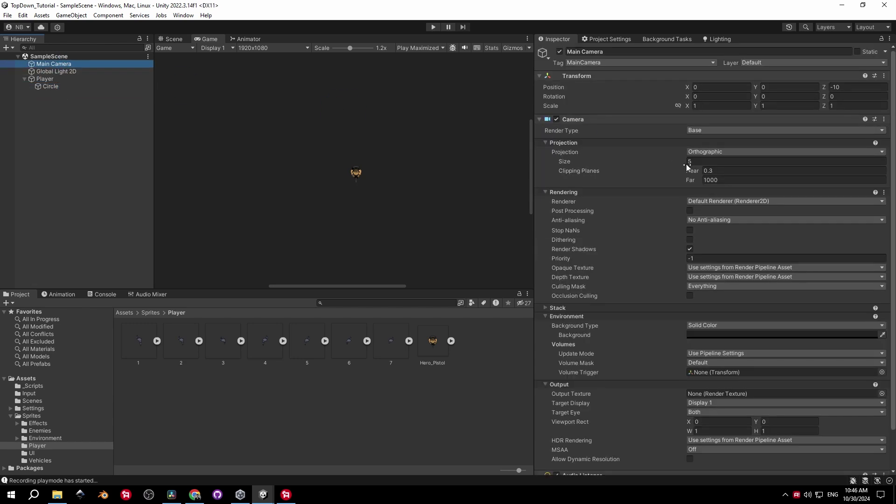
pyautogui.click(705, 162)
pyautogui.write('1.5')
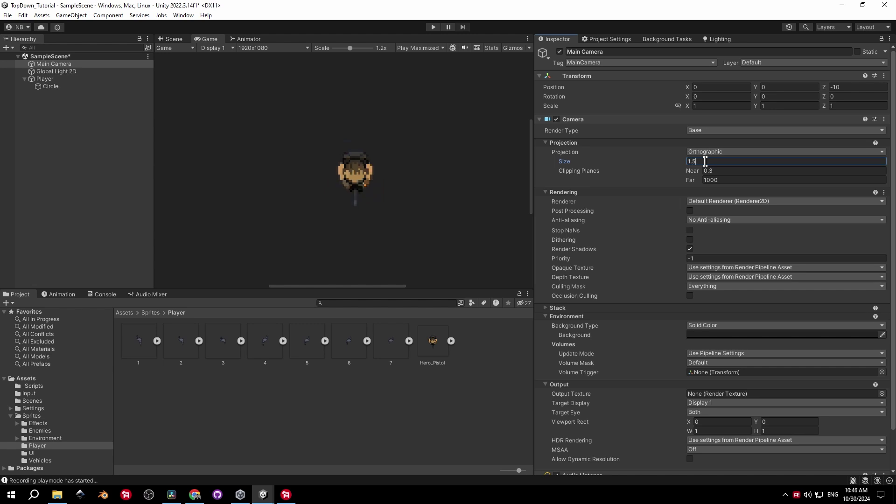
pyautogui.scroll(-8, 402, 176)
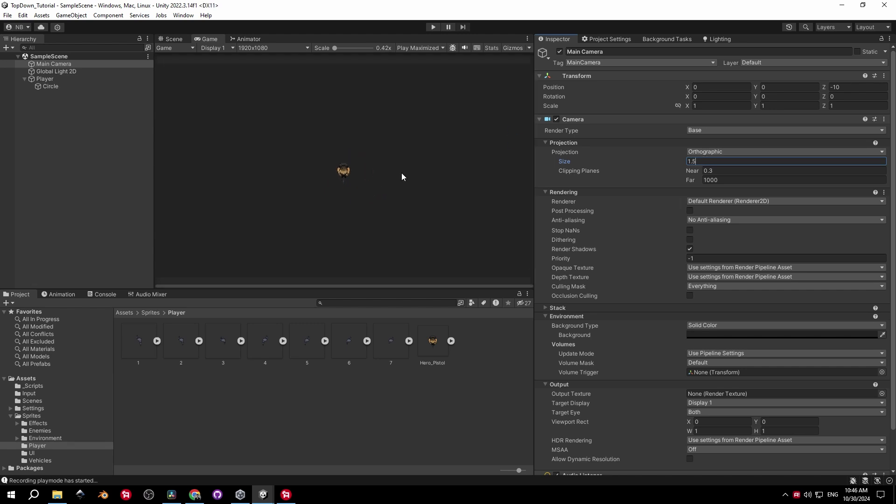
pyautogui.scroll(1, 351, 163)
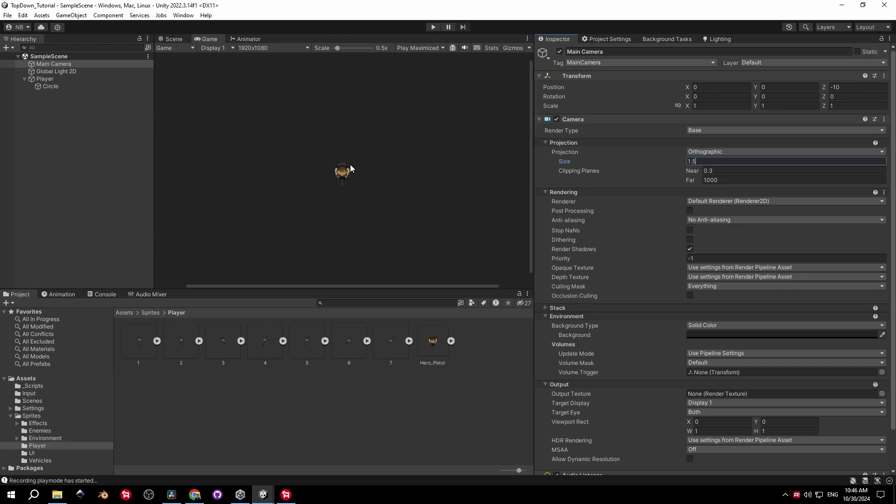
pyautogui.scroll(10, 348, 166)
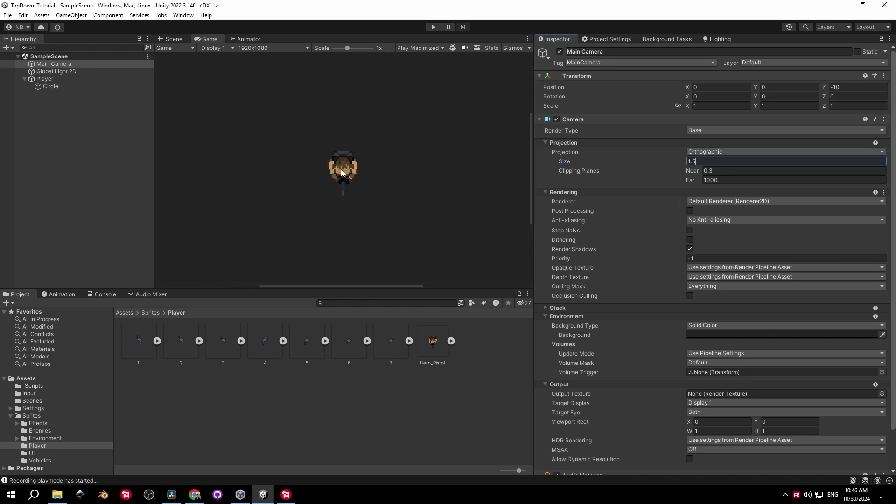
pyautogui.scroll(4, 348, 167)
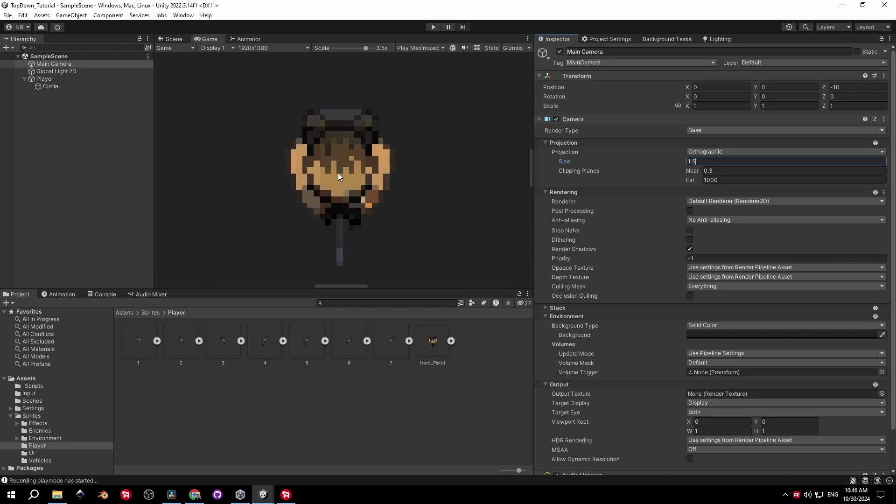
# Step: Try Bilinear and Trilinear filtering on Hero_Pistol, then settle back on Point (no filter)
pyautogui.click(444, 354)
pyautogui.click(702, 241)
pyautogui.click(703, 252)
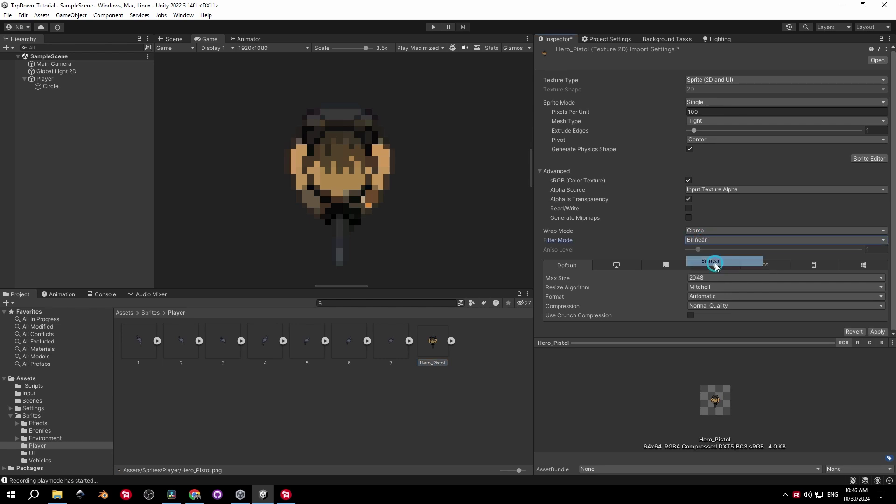
pyautogui.click(877, 332)
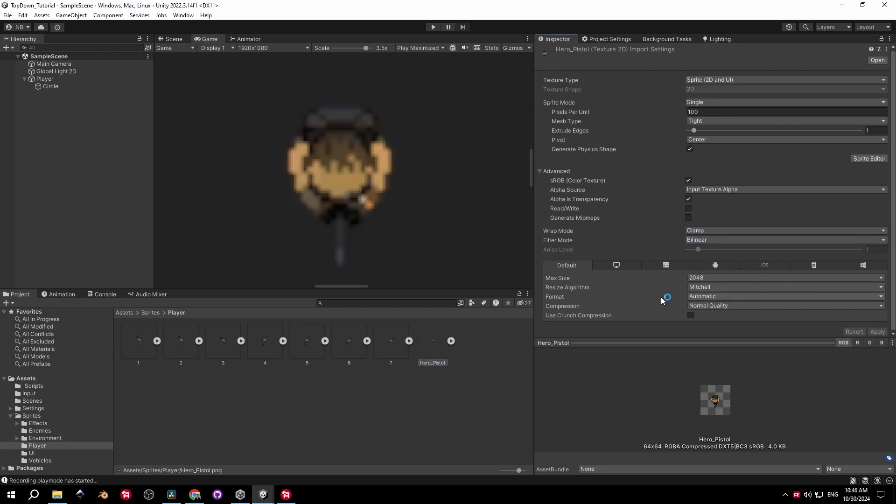
pyautogui.click(692, 241)
pyautogui.click(702, 272)
pyautogui.click(877, 332)
pyautogui.click(692, 240)
pyautogui.click(700, 250)
pyautogui.click(877, 332)
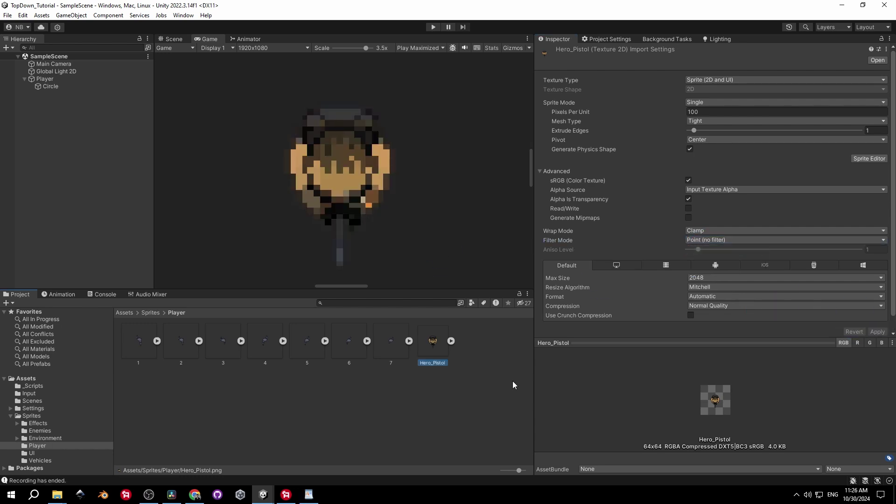
pyautogui.click(74, 85)
# Step: Rename Circle to Torso and add an empty child named Legs under Player
pyautogui.write('To')
pyautogui.press('Return')
pyautogui.rightClick(47, 79)
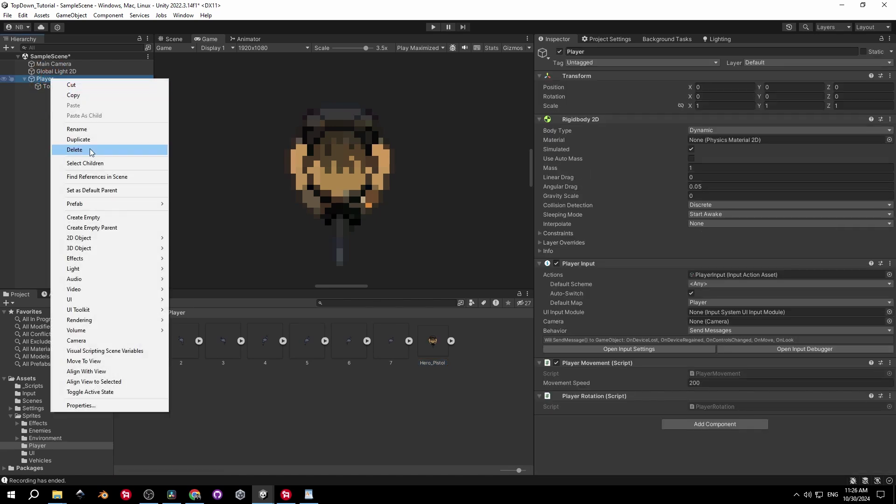
pyautogui.click(91, 218)
pyautogui.write('Legs')
pyautogui.press('Return')
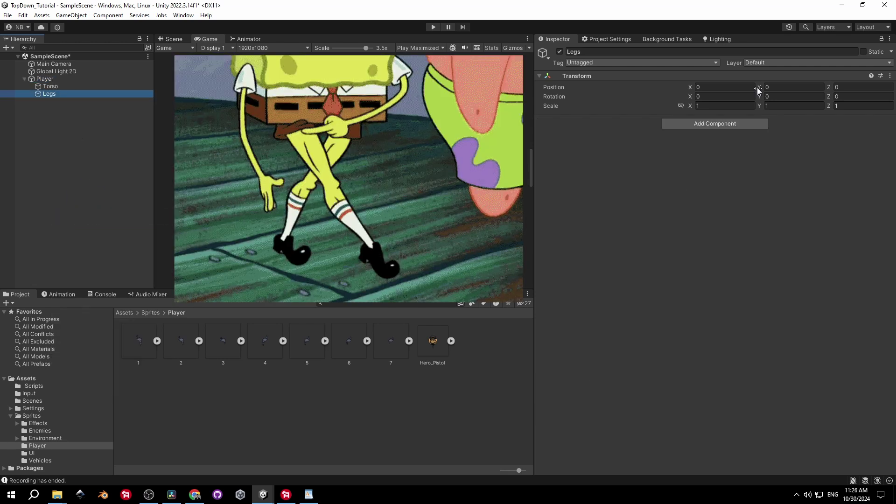
# Step: Give Legs a Sprite Renderer showing sprite 1 and an Animator component, saving the scene
pyautogui.click(715, 123)
pyautogui.write('spritere')
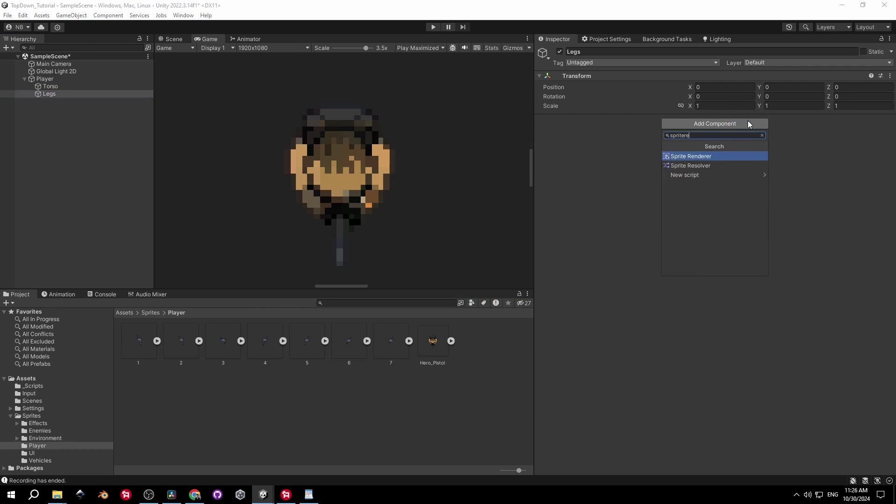
pyautogui.press('Return')
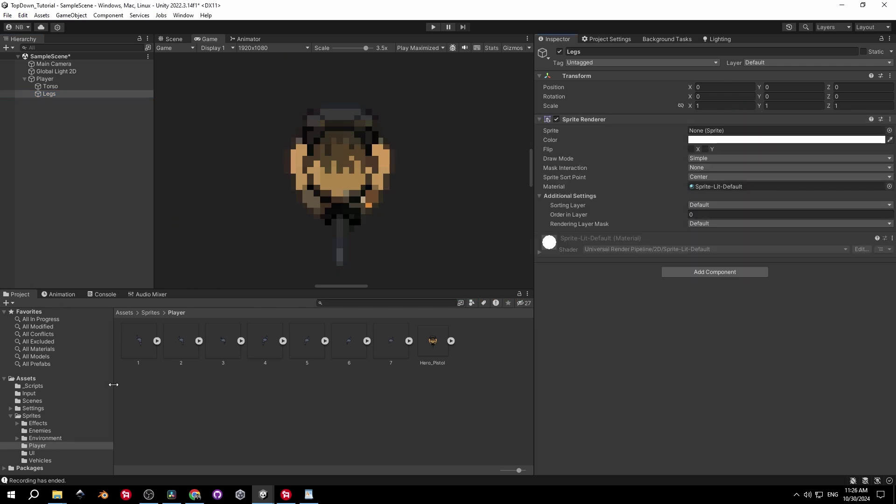
pyautogui.moveTo(231, 317); pyautogui.dragTo(747, 132)
pyautogui.scroll(-5, 345, 195)
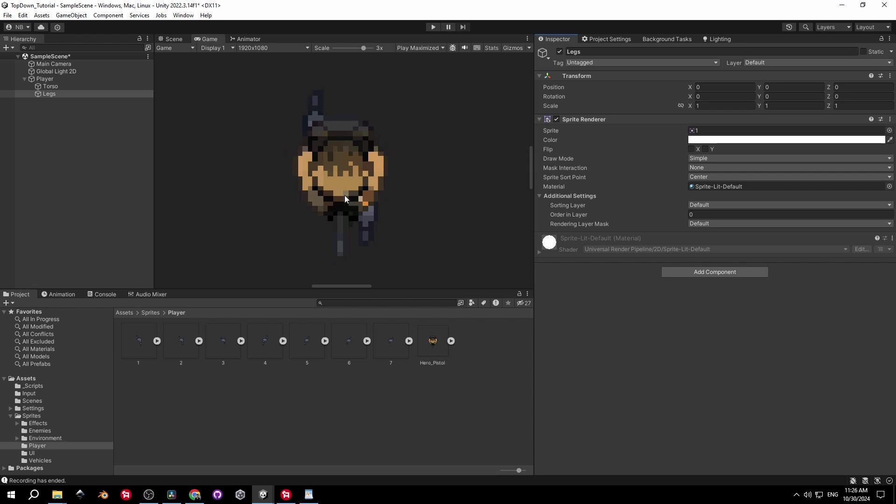
pyautogui.hotkey('ctrl', 's')
pyautogui.scroll(1, 345, 199)
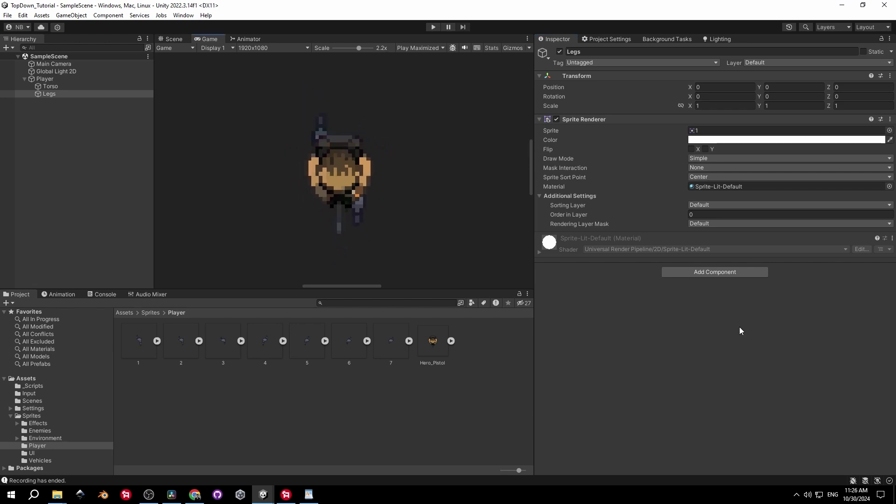
pyautogui.click(685, 271)
pyautogui.write('animator')
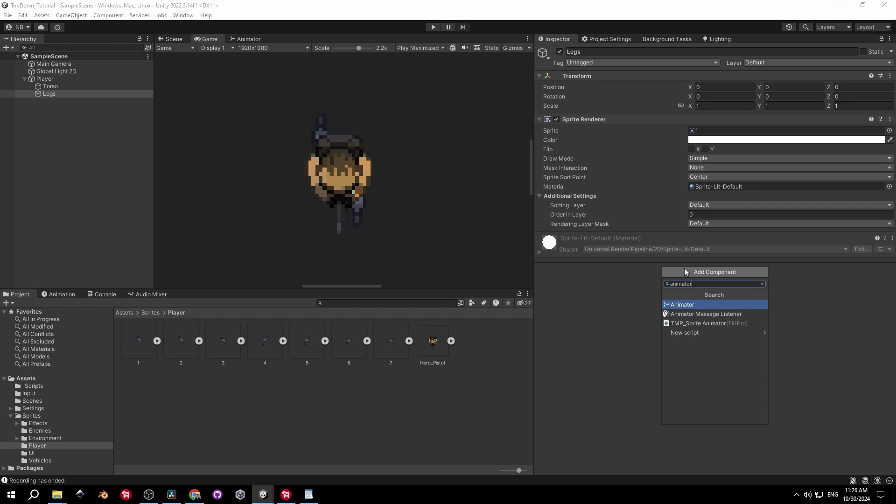
pyautogui.press('Return')
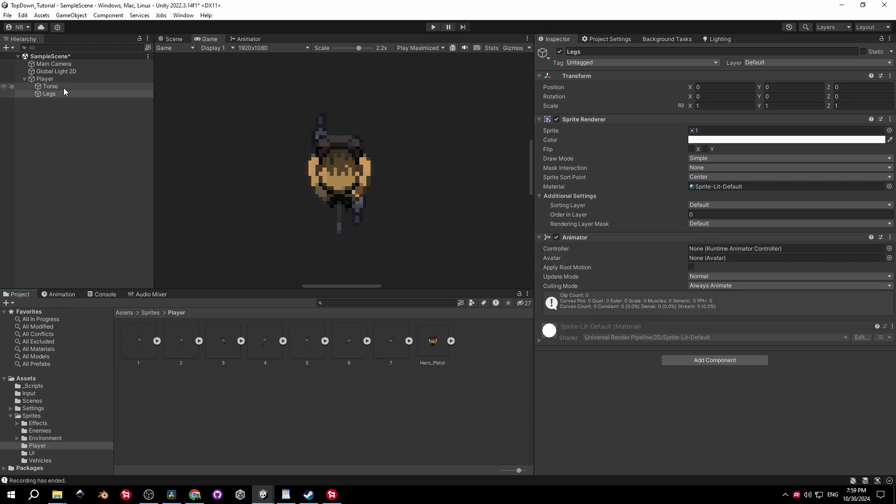
# Step: Collapse Player's Rigidbody 2D, Player Input and Player Movement components and reveal the PlayerRotation script
pyautogui.click(45, 79)
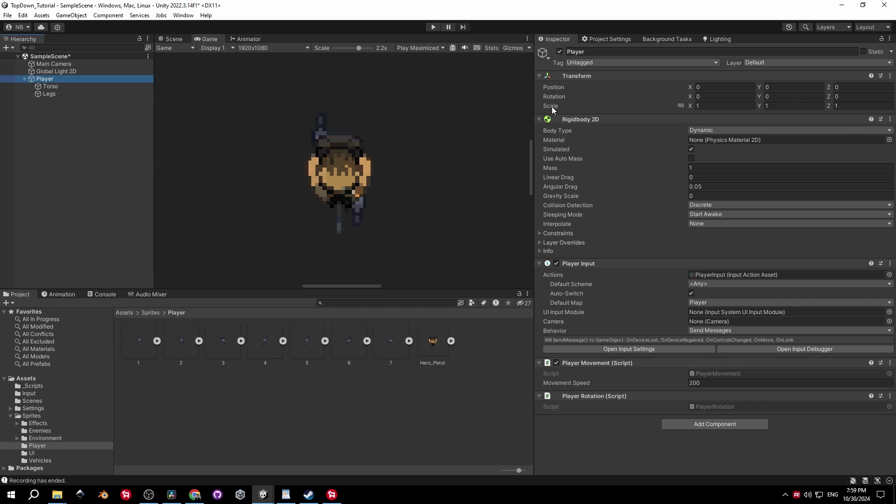
pyautogui.click(585, 119)
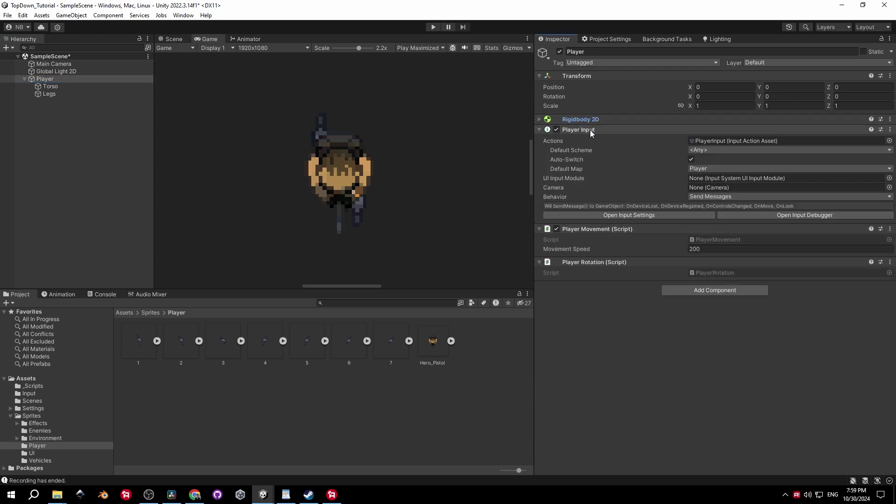
pyautogui.click(590, 130)
pyautogui.click(608, 139)
pyautogui.click(724, 161)
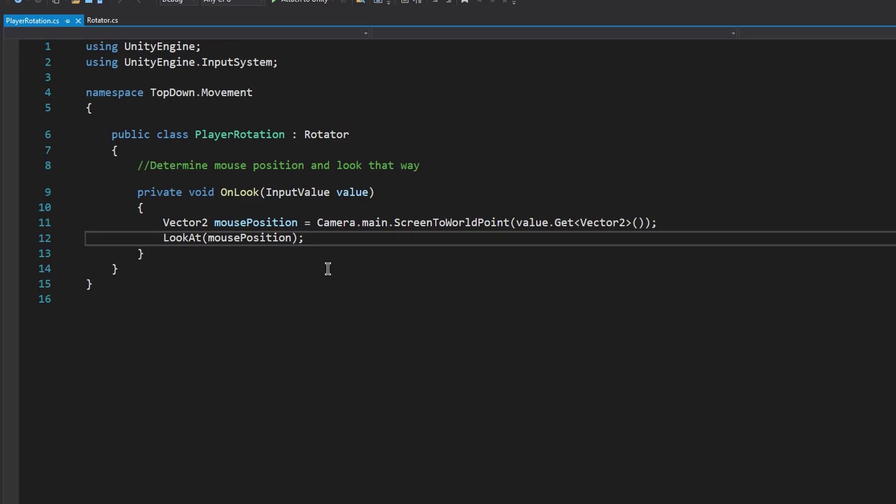
# Step: Declare serialized private Transform fields torso and legs, and assign Torso and Legs to them
pyautogui.click(159, 149)
pyautogui.press('Return')
pyautogui.press('Return')
pyautogui.press('Up')
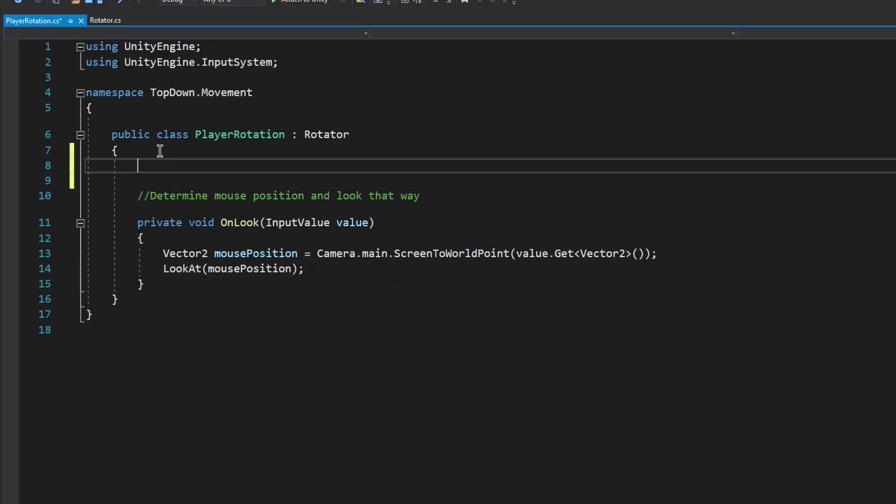
pyautogui.write('[SerializeField]')
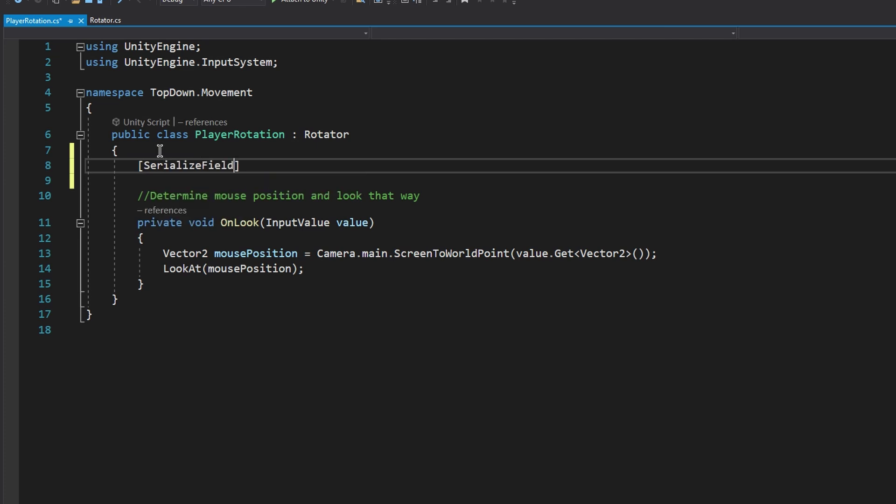
pyautogui.write(' private Transform')
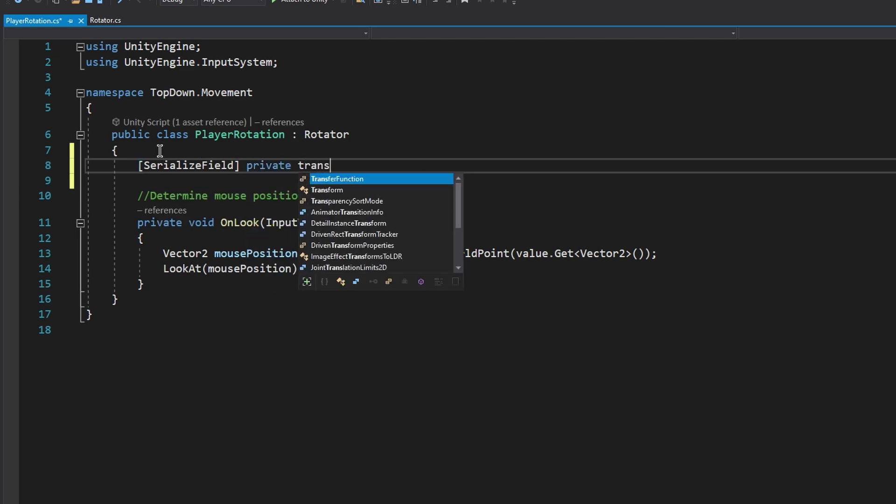
pyautogui.write(' torso;')
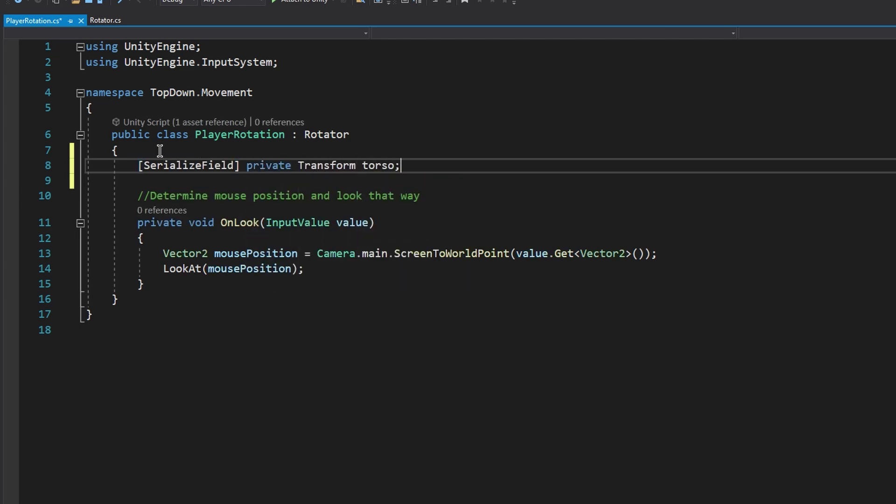
pyautogui.hotkey('ctrl', 'd')
pyautogui.doubleClick(377, 181)
pyautogui.write('legs')
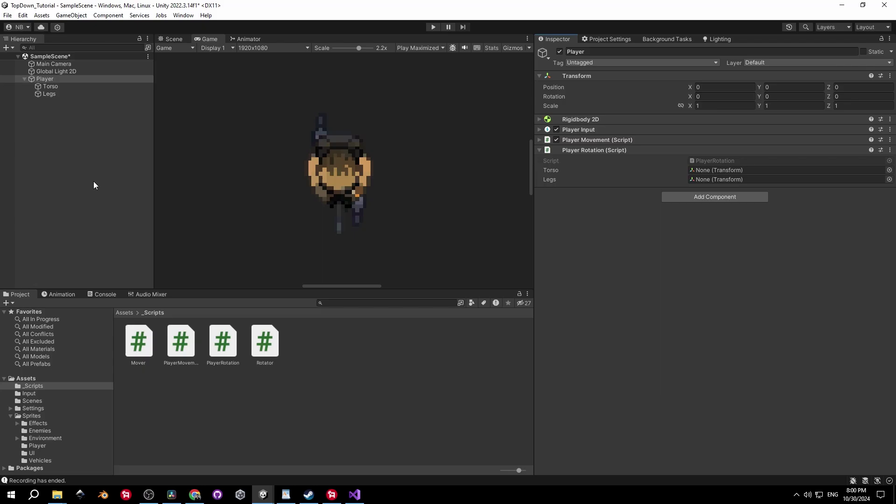
pyautogui.moveTo(52, 86); pyautogui.dragTo(708, 174)
pyautogui.moveTo(49, 94); pyautogui.dragTo(705, 181)
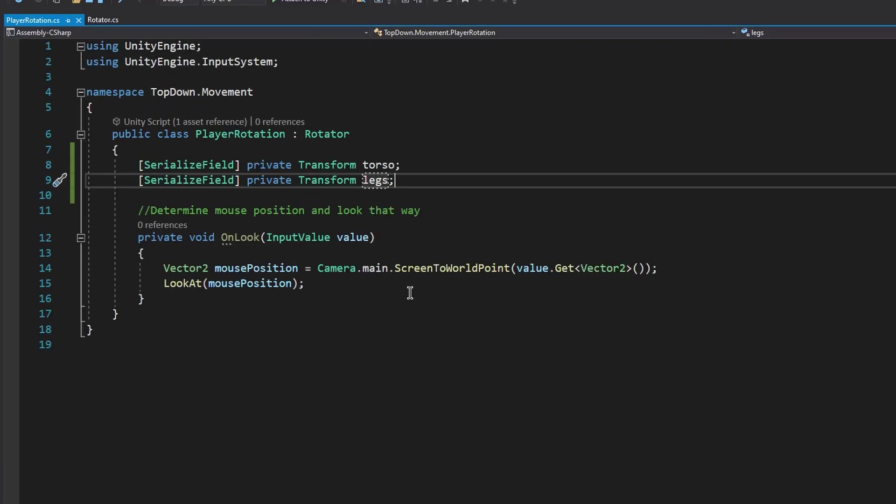
# Step: Jump from the LookAt call in OnLook to its definition in Rotator.cs
pyautogui.click(375, 287)
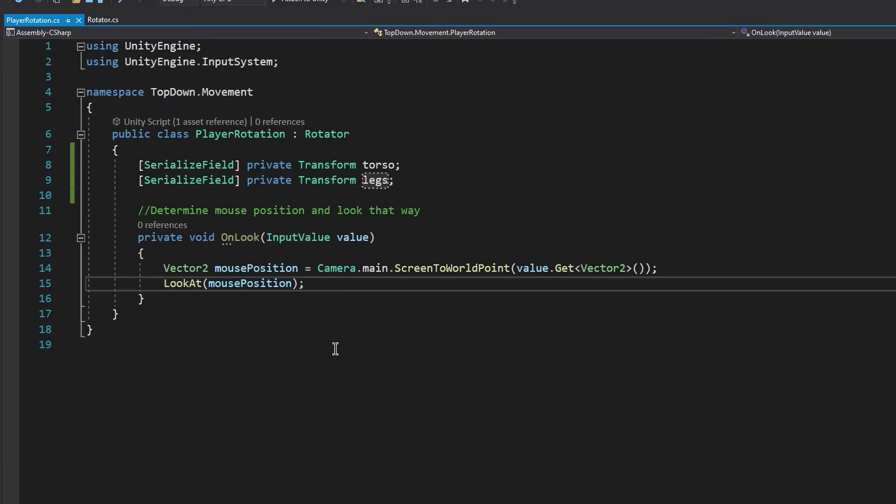
pyautogui.click(169, 284)
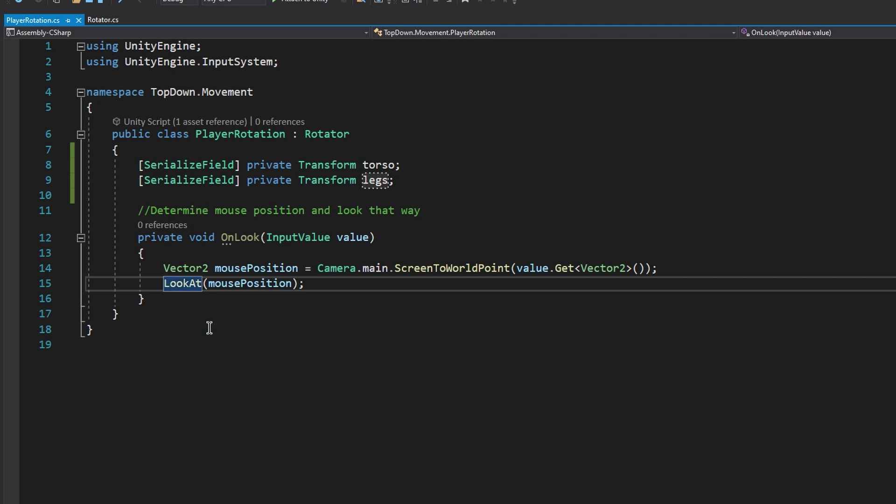
pyautogui.press('F12')
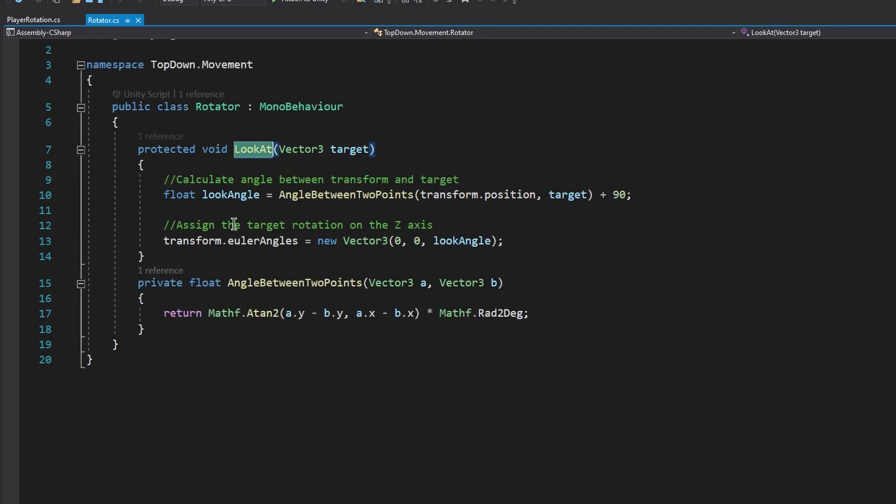
# Step: Add a Transform rotatedTransform parameter to Rotator's LookAt method and save
pyautogui.click(176, 240)
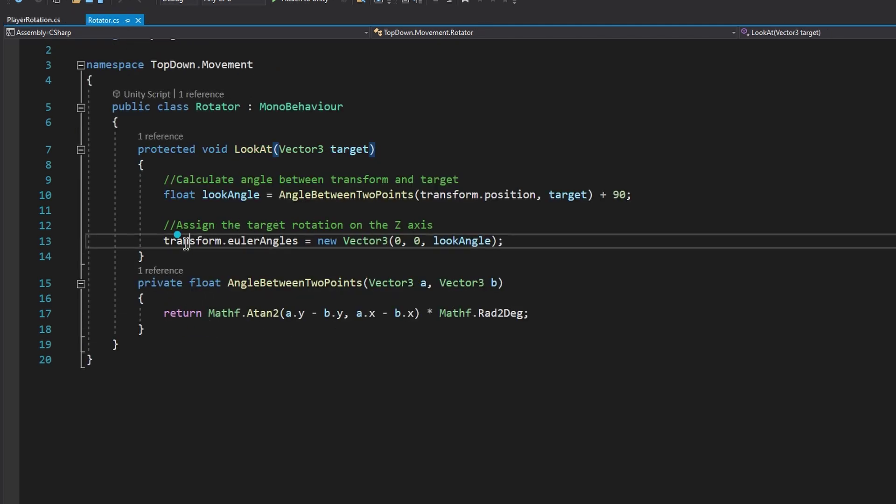
pyautogui.click(276, 150)
pyautogui.press('Left')
pyautogui.write('t(Tran')
pyautogui.press('Tab')
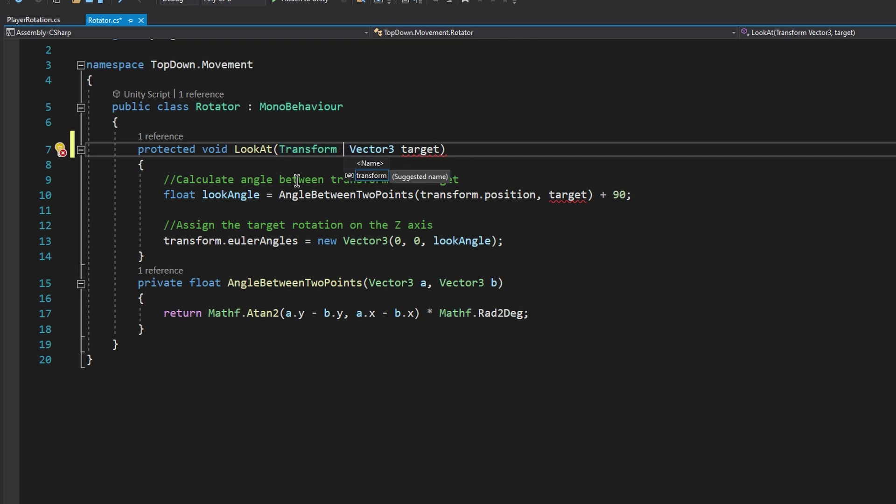
pyautogui.write('rotatedTransfor ')
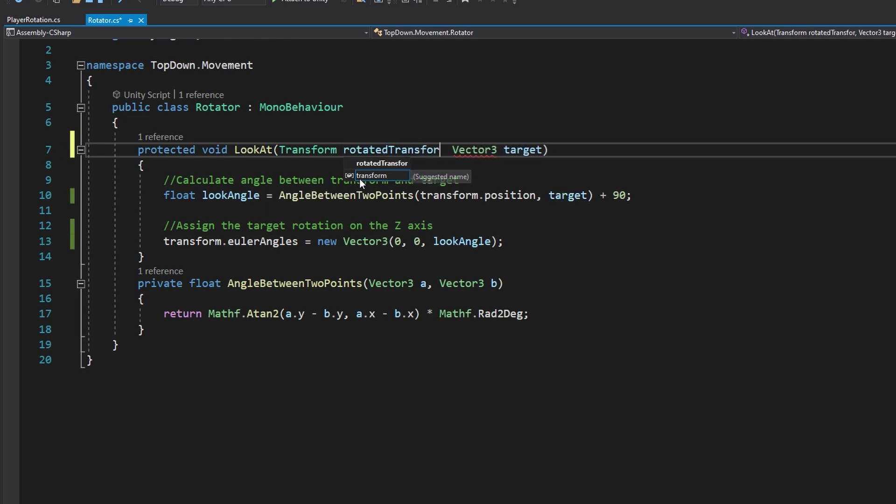
pyautogui.write('m ,')
pyautogui.press('Left')
pyautogui.press('Right')
pyautogui.press('Delete')
pyautogui.hotkey('ctrl', 's')
# Step: Replace transform with rotatedTransform in LookAt's body, update the comment, and save
pyautogui.click(369, 164)
pyautogui.click(371, 125)
pyautogui.doubleClick(375, 149)
pyautogui.hotkey('ctrl', 'c')
pyautogui.doubleClick(201, 242)
pyautogui.hotkey('ctrl', 'v')
pyautogui.click(466, 226)
pyautogui.write('to the')
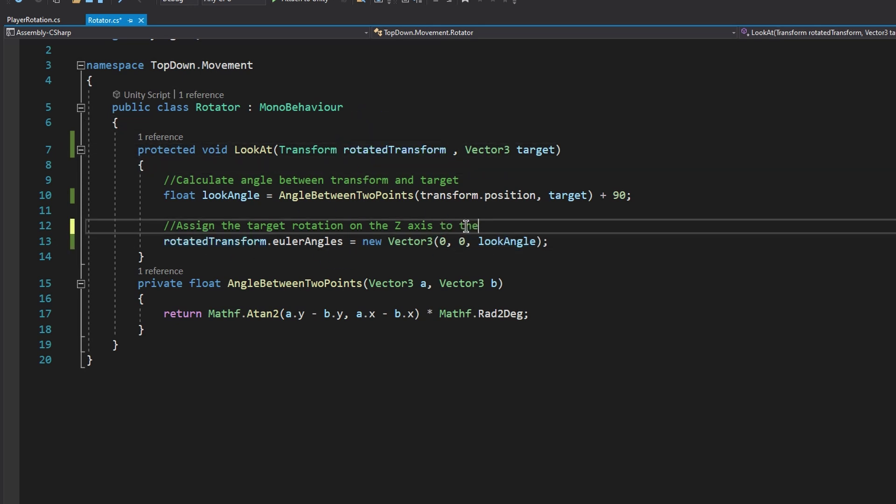
pyautogui.hotkey('ctrl', 's')
# Step: Pass torso as the first argument of PlayerRotation's LookAt call and save
pyautogui.hotkey('ctrl', 'Tab')
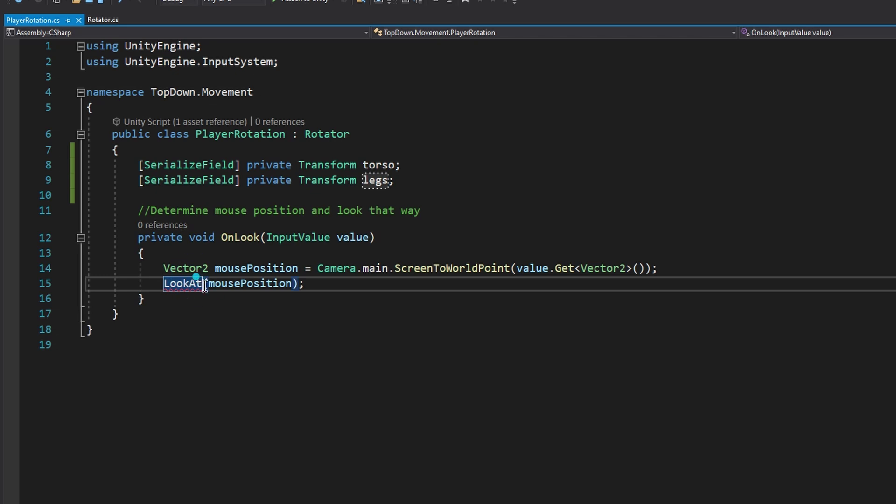
pyautogui.hotkey('ctrl', 'Right')
pyautogui.hotkey('ctrl', 'Right')
pyautogui.write('torso,')
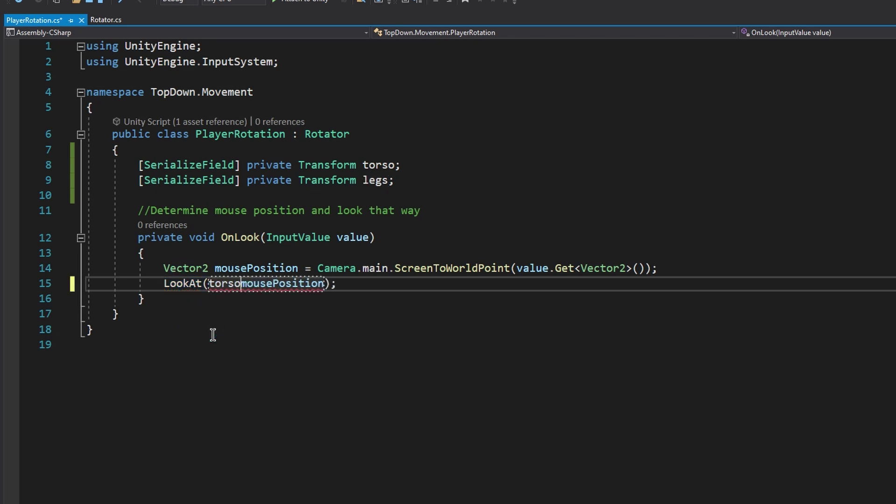
pyautogui.hotkey('ctrl', 's')
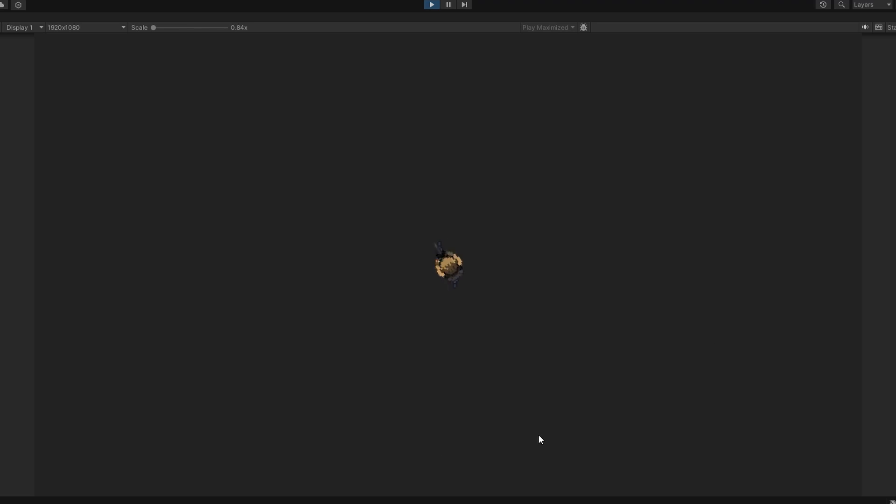
# Step: Stop the game, set Torso's Z rotation to 180, and change Rotator's '+ 90' to '- 90'
pyautogui.click(432, 5)
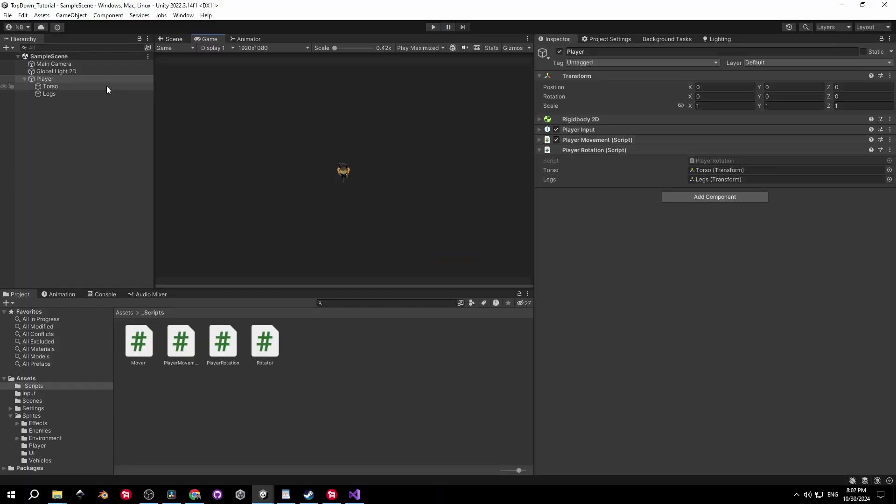
pyautogui.click(75, 88)
pyautogui.click(172, 38)
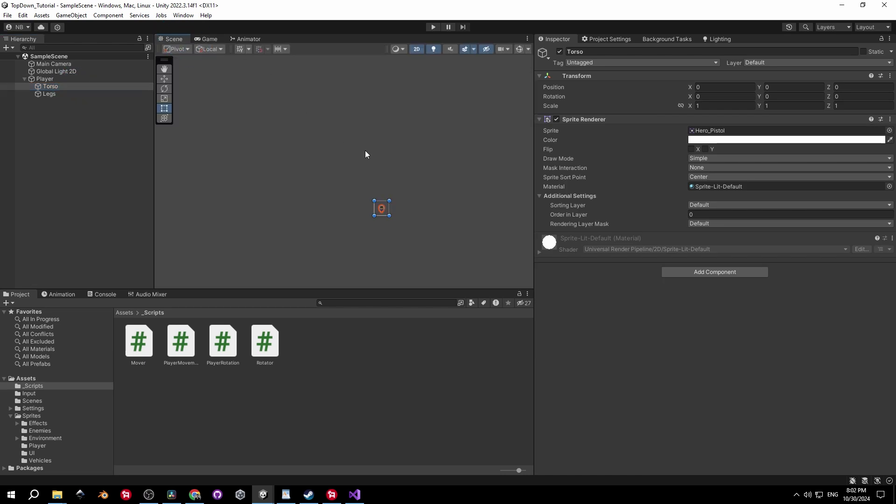
pyautogui.doubleClick(50, 86)
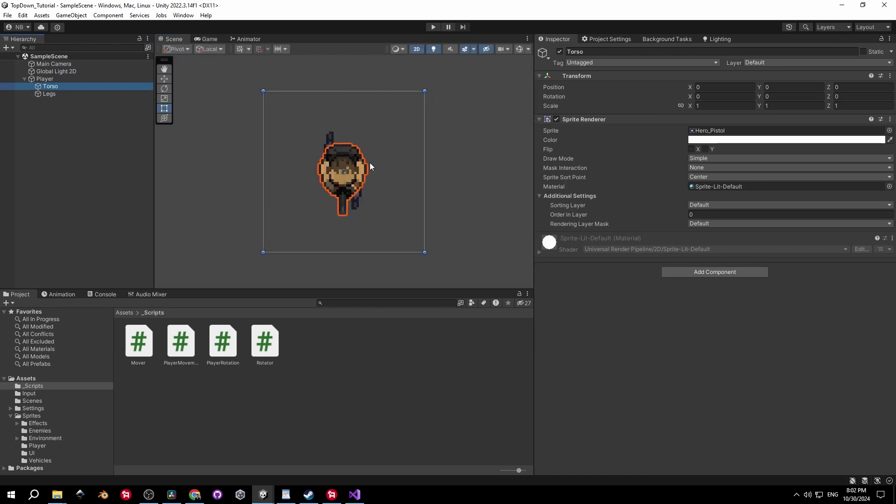
pyautogui.click(857, 95)
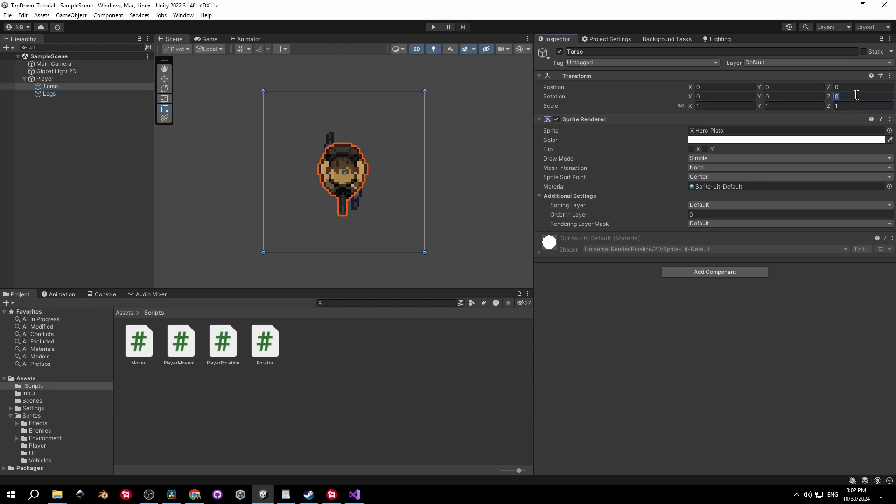
pyautogui.write('180')
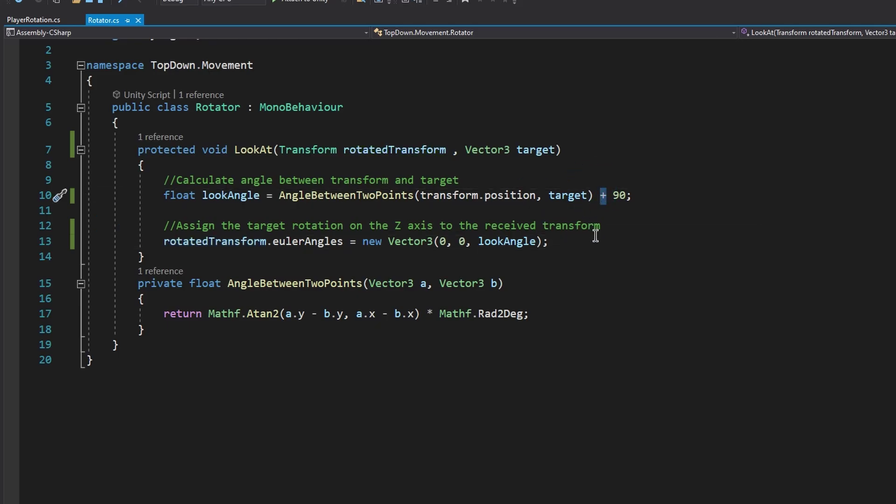
pyautogui.write('-')
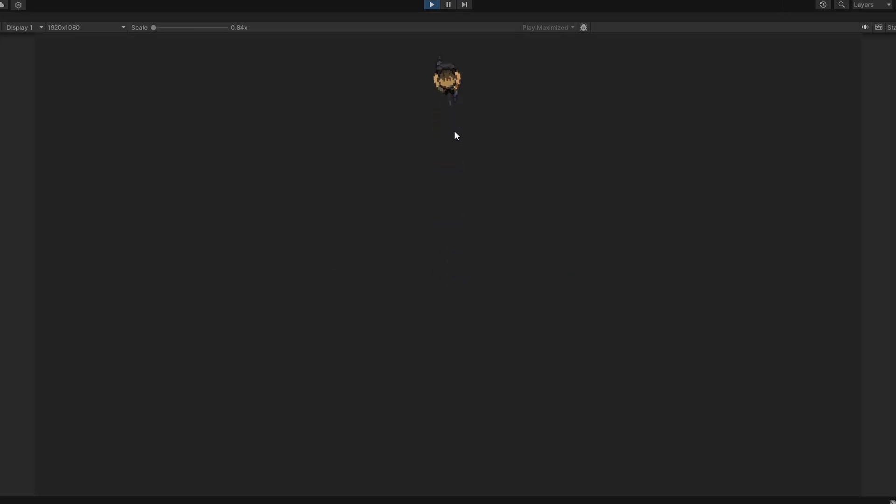
# Step: Move the player left, up and right with WASD in play mode, then stop
pyautogui.press('a')
pyautogui.press('w')
pyautogui.press('d')
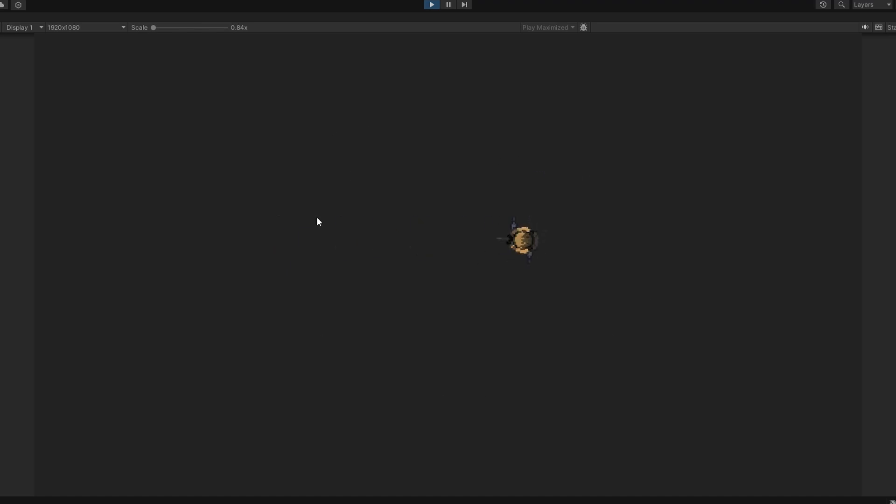
pyautogui.hotkey('ctrl', 'p')
pyautogui.click(82, 80)
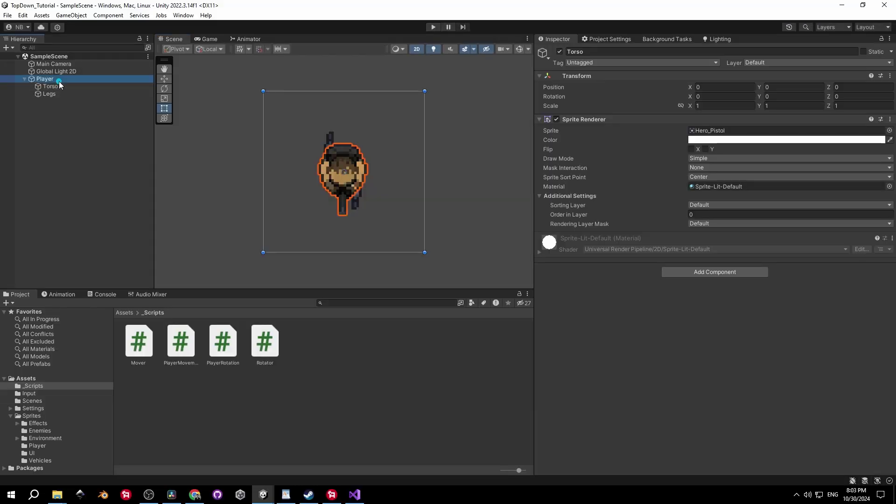
# Step: Rerun the game and change the Player Movement speed from 30 to 50
pyautogui.click(59, 80)
pyautogui.click(626, 141)
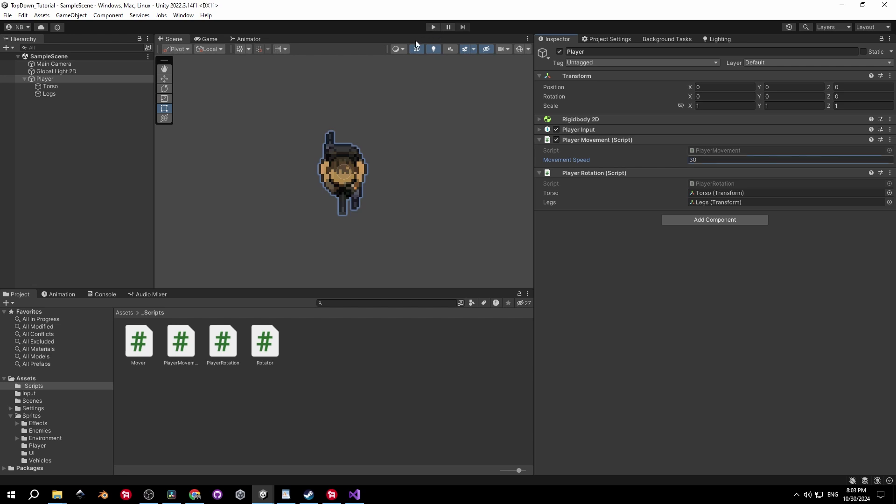
pyautogui.hotkey('ctrl', 'p')
pyautogui.click(714, 159)
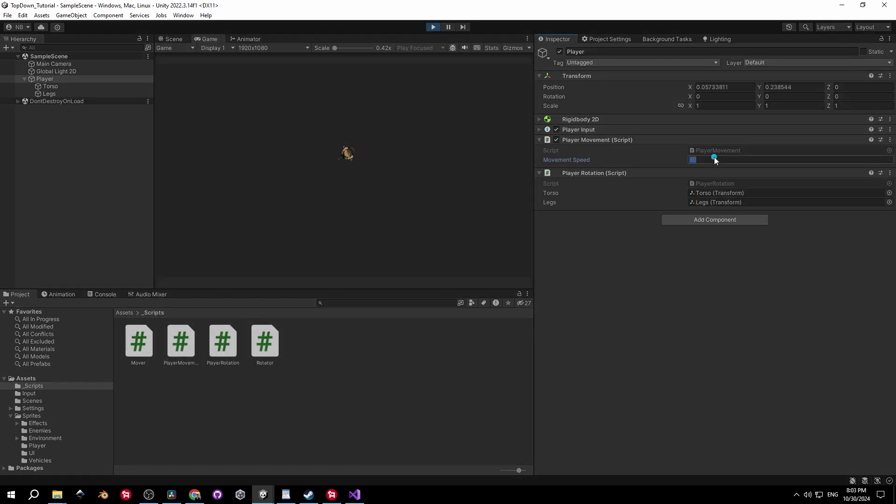
pyautogui.click(358, 84)
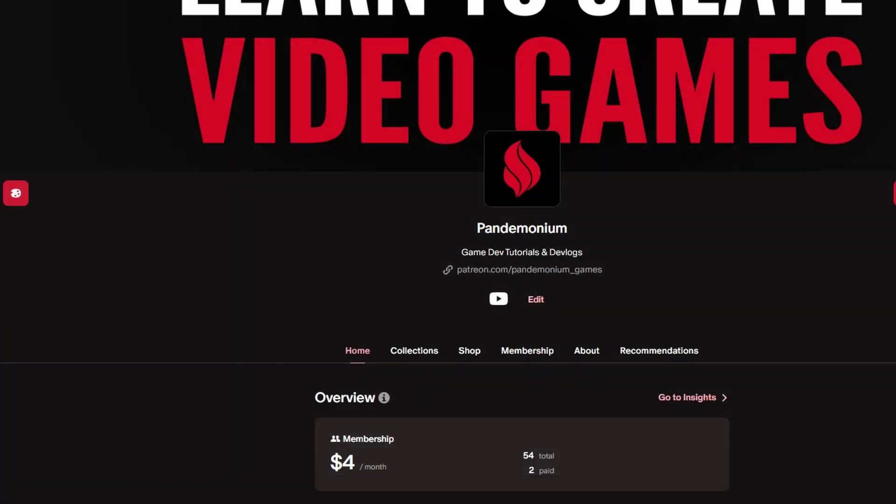
pyautogui.scroll(-8, 448, 252)
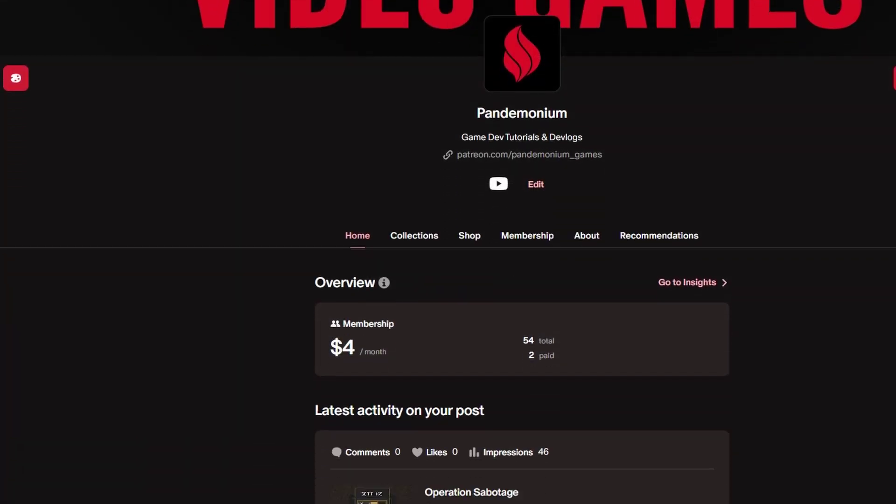
pyautogui.scroll(-5, 522, 252)
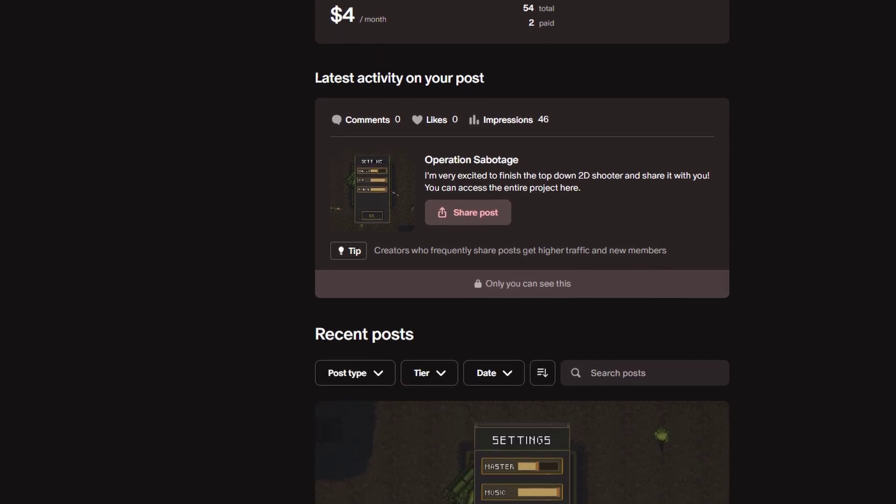
pyautogui.scroll(-4, 522, 252)
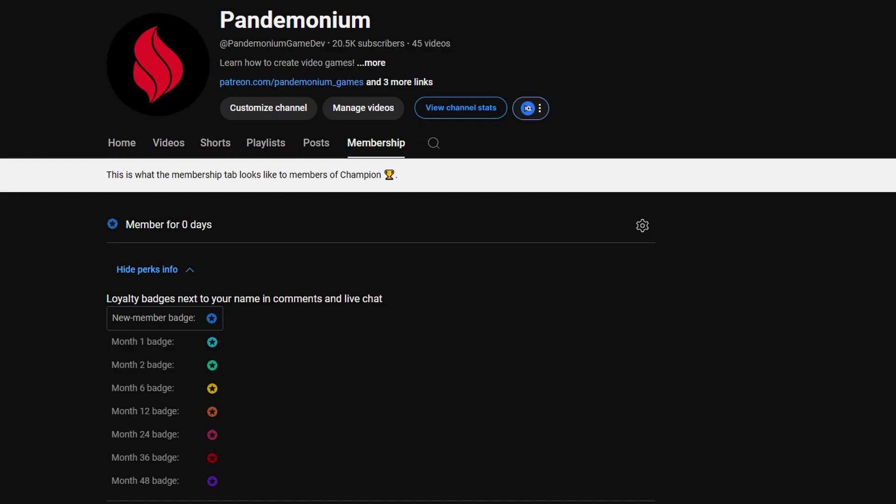
pyautogui.scroll(-4, 448, 252)
pyautogui.scroll(-1, 448, 253)
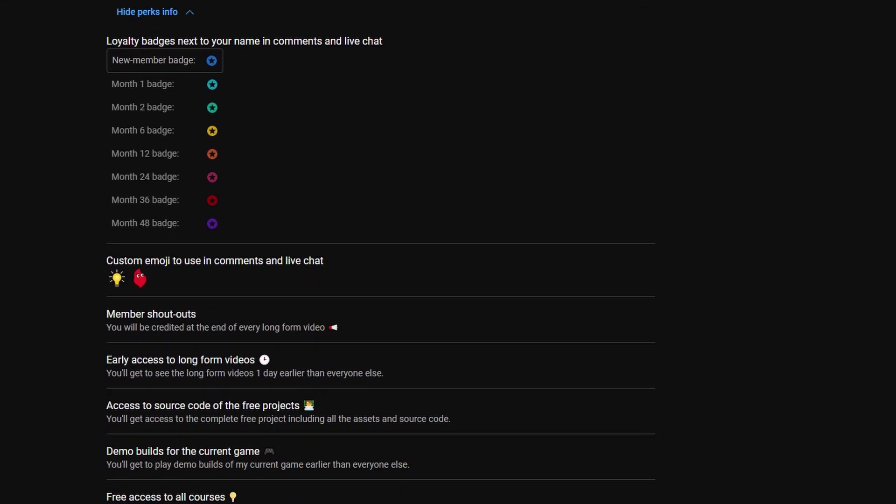
pyautogui.scroll(-3, 448, 252)
pyautogui.scroll(-1, 449, 252)
pyautogui.scroll(-1, 448, 252)
pyautogui.scroll(-4, 448, 252)
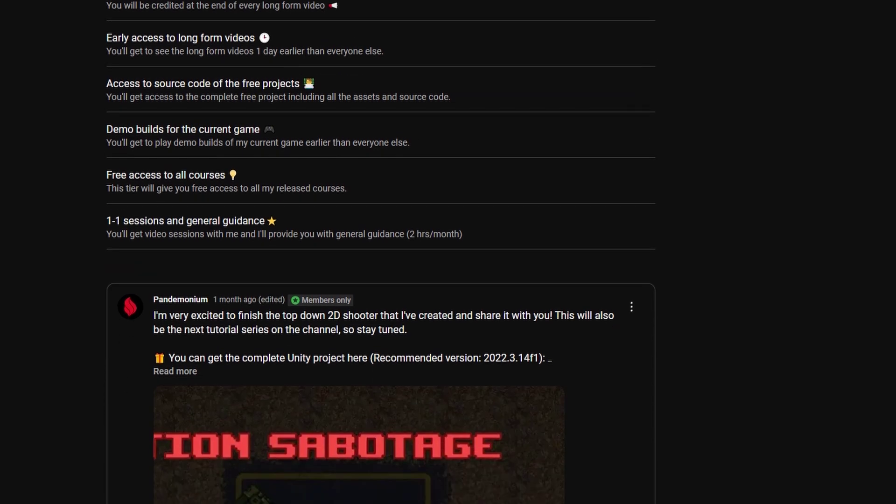
pyautogui.scroll(-3, 448, 252)
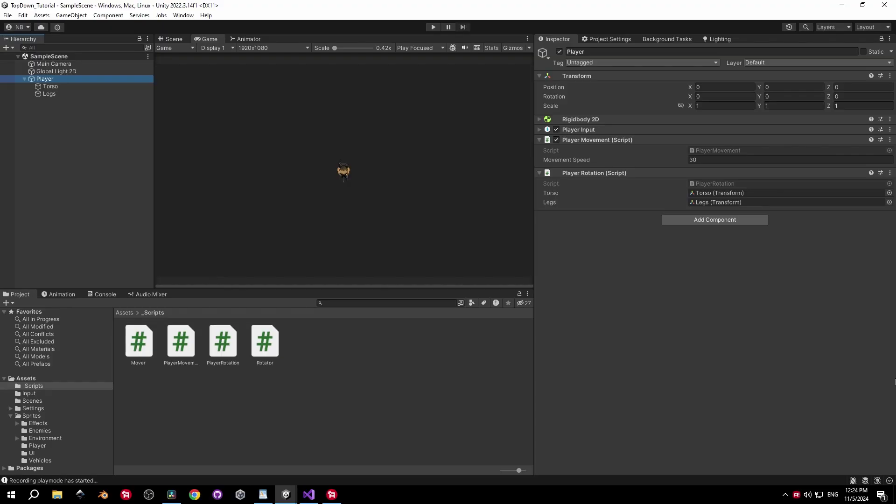
# Step: Add an Update method to PlayerRotation with the comment 'Rotate legs to face the movement direction'
pyautogui.doubleClick(712, 184)
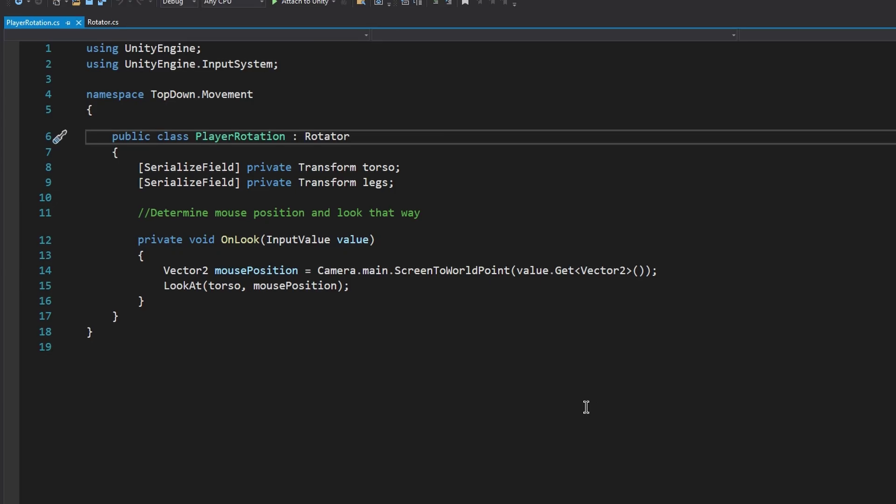
pyautogui.click(161, 303)
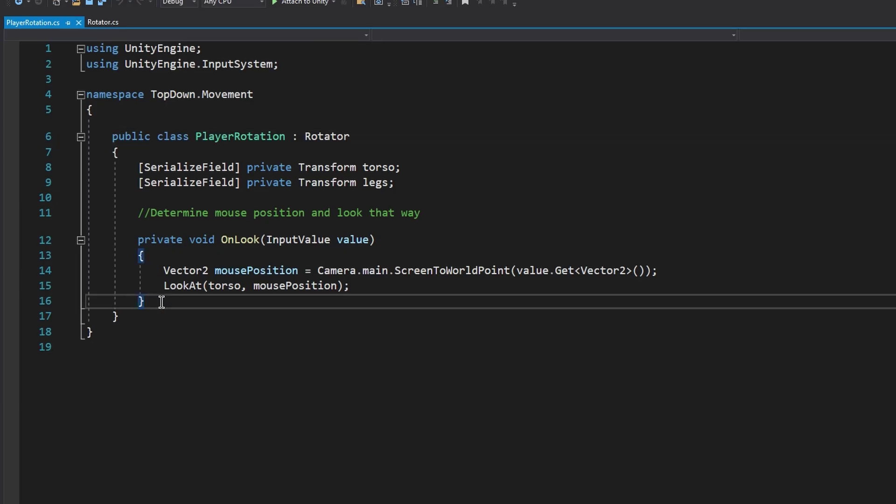
pyautogui.moveTo(403, 183); pyautogui.dragTo(137, 180)
pyautogui.click(178, 302)
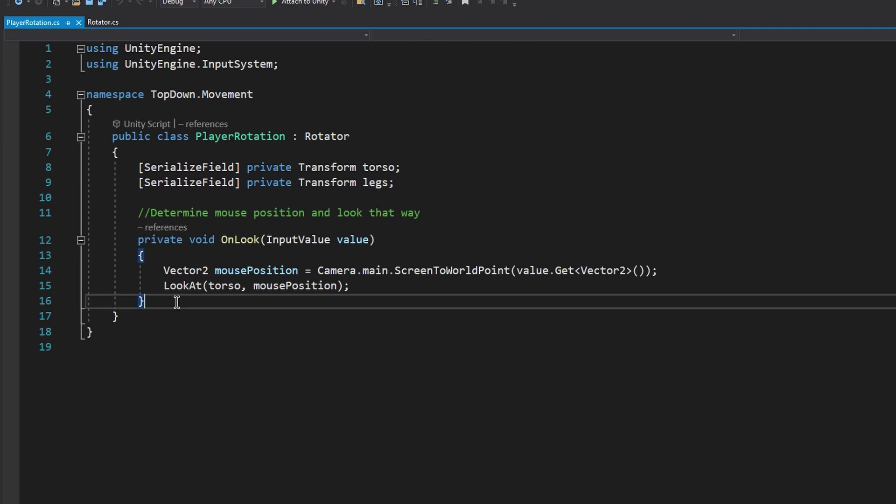
pyautogui.press('Return')
pyautogui.press('Return')
pyautogui.write('upd')
pyautogui.press('Tab')
pyautogui.write('//Rotate legs to face the movement')
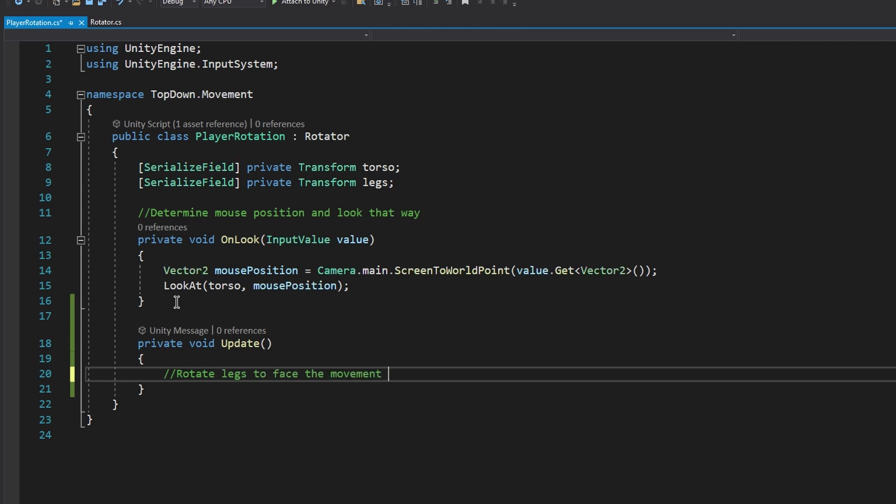
pyautogui.write(' direction')
pyautogui.hotkey('ctrl', 's')
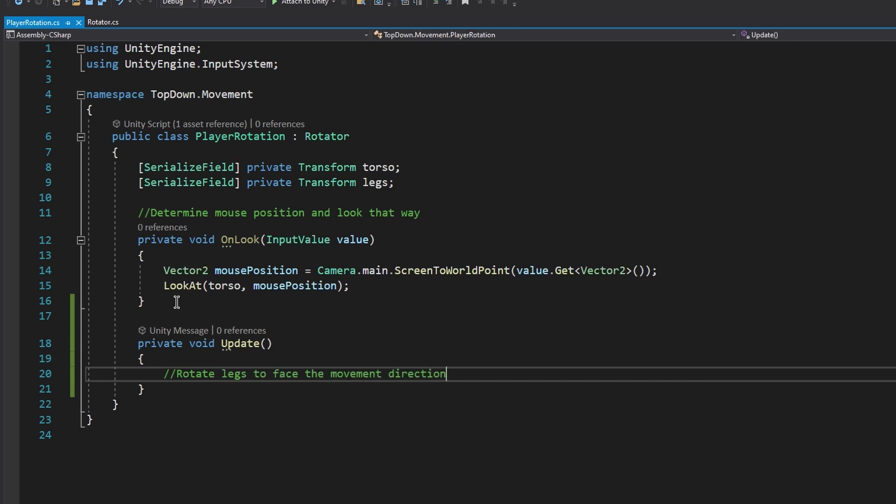
# Step: Call LookAt(legs, Vector3.zero) inside Update, save, and open the PlayerMovement script
pyautogui.press('Return')
pyautogui.write('Look')
pyautogui.press('Tab')
pyautogui.write('(legs, Vector3.zero);')
pyautogui.hotkey('ctrl', 's')
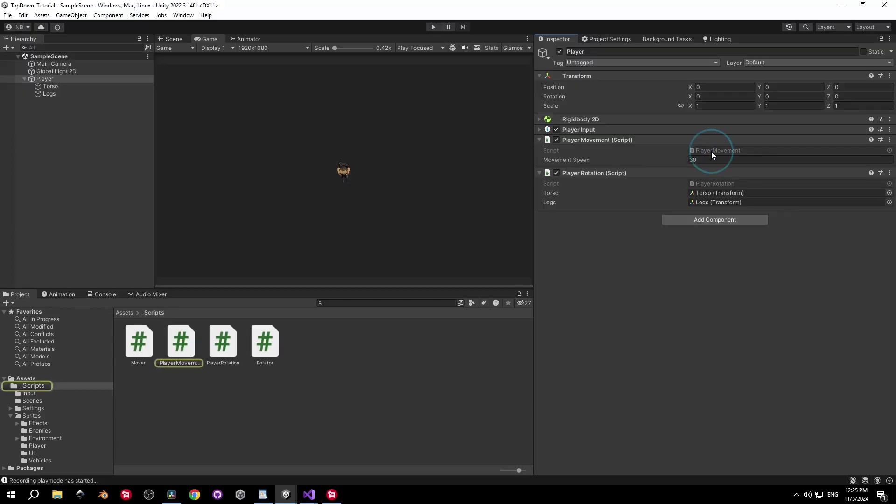
pyautogui.doubleClick(711, 152)
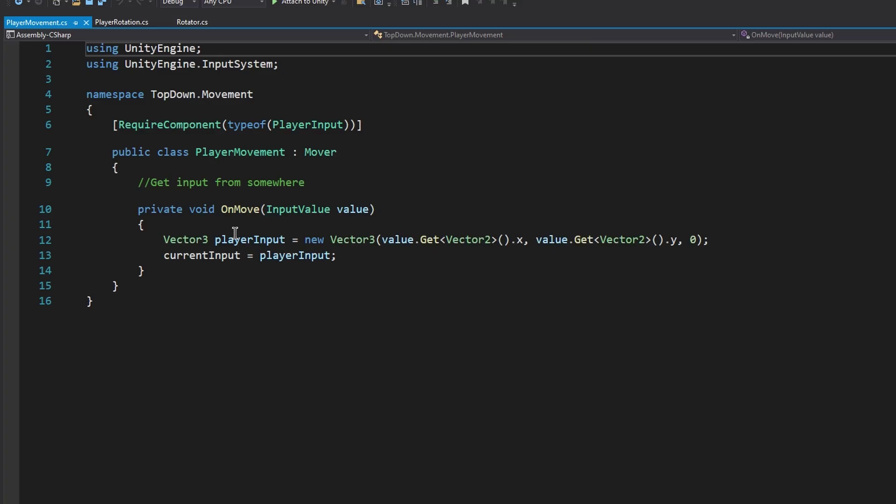
# Step: Jump to the Mover class definition with F12 and add an empty line below its currentInput field
pyautogui.click(308, 158)
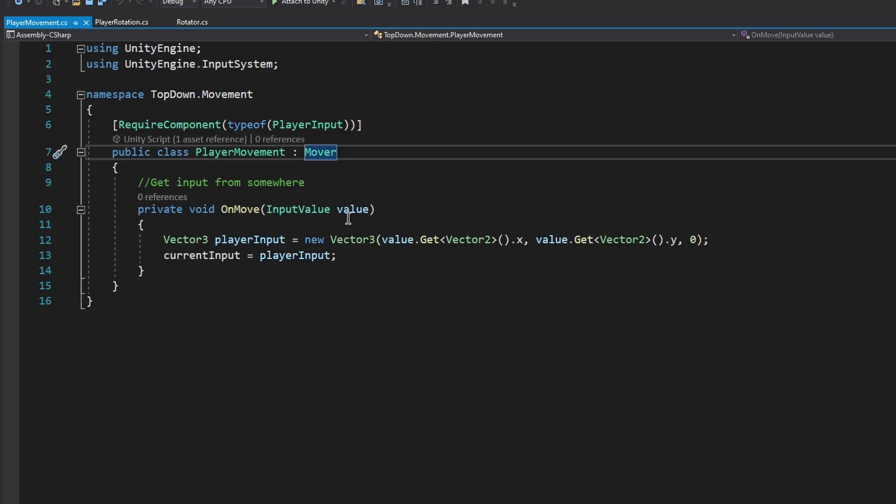
pyautogui.press('F12')
pyautogui.click(391, 200)
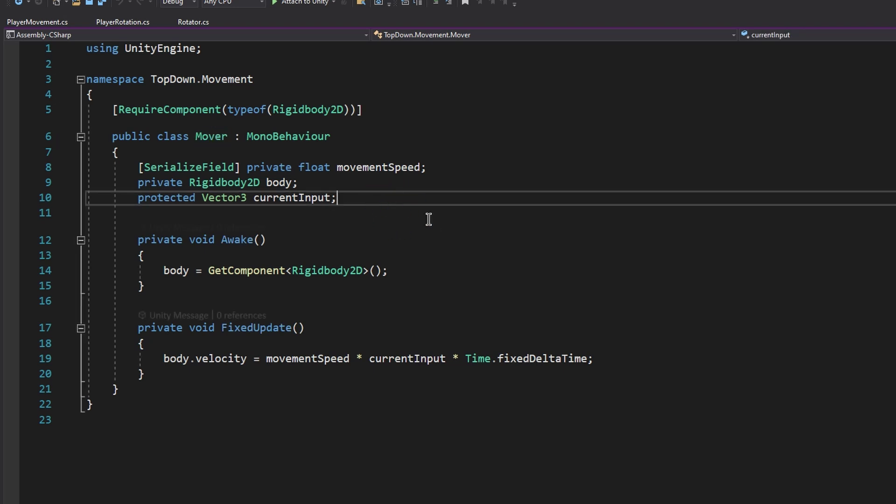
pyautogui.moveTo(363, 198); pyautogui.dragTo(38, 196)
pyautogui.click(358, 195)
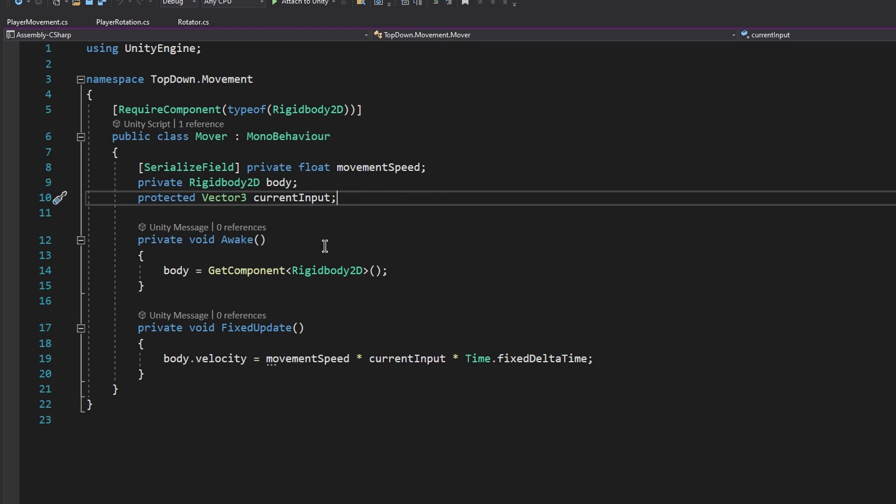
pyautogui.press('Return')
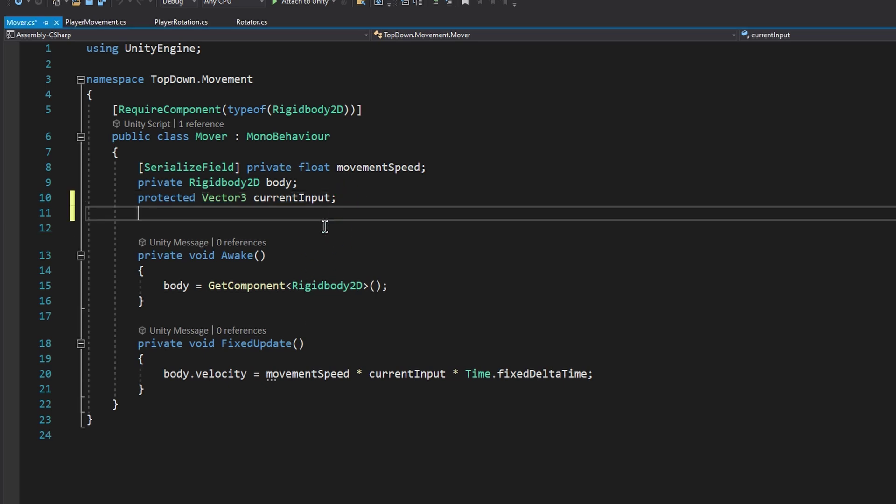
# Step: Add 'public Vector3 CurrentInput => currentInput;' to Mover and save the file
pyautogui.write('public ')
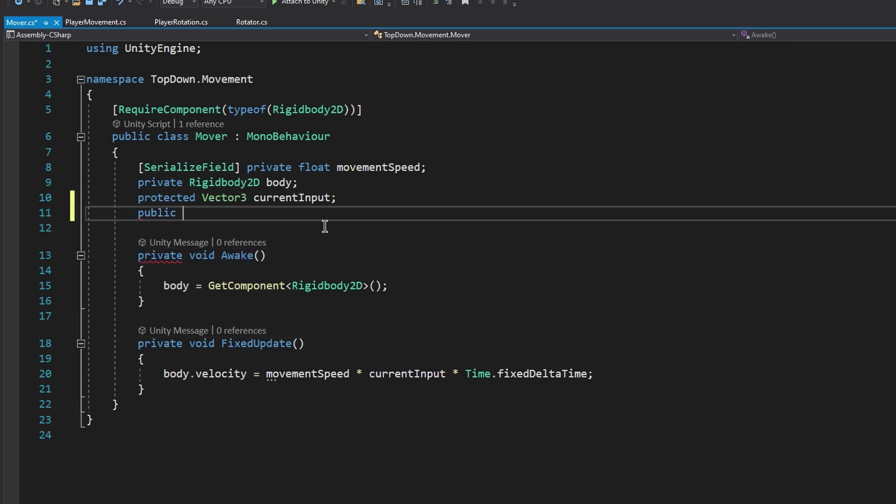
pyautogui.write('Vector3 CurrentInp')
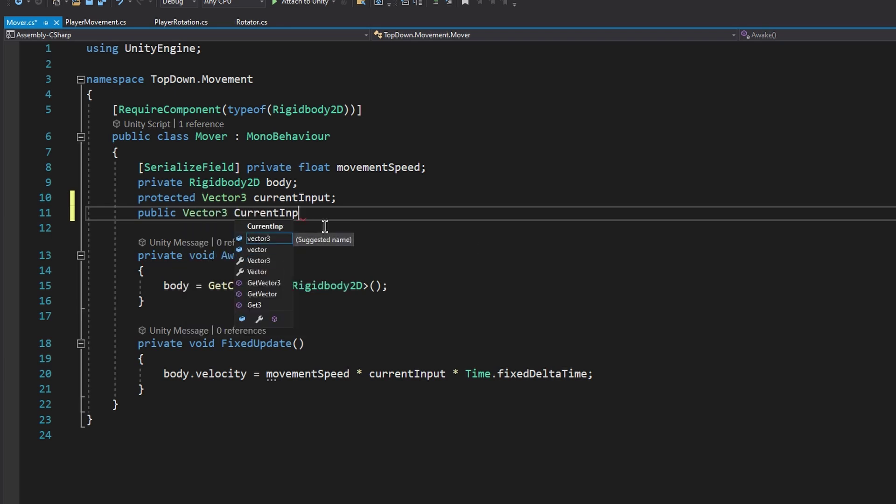
pyautogui.write('ut => currentInput;')
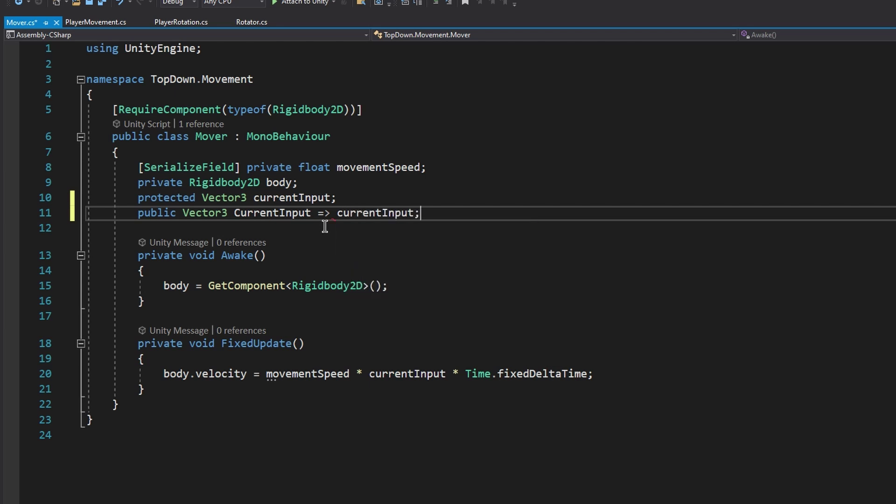
pyautogui.hotkey('ctrl', 's')
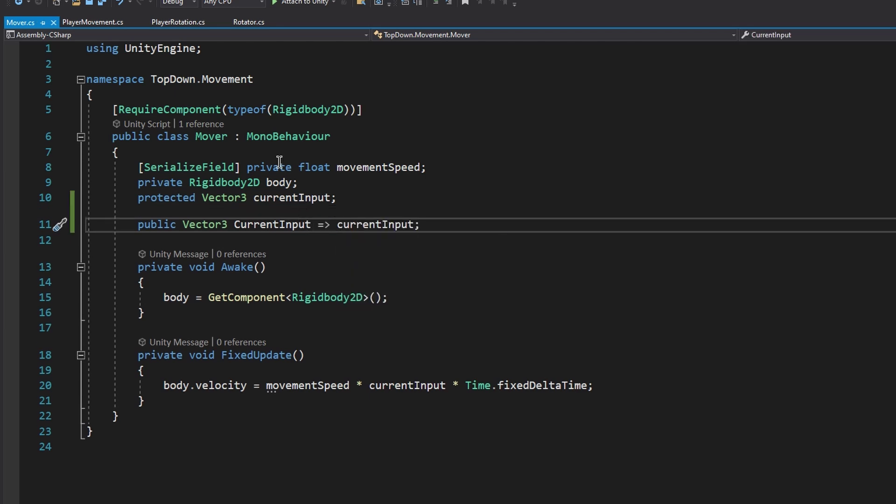
# Step: Add a [Header("Torso & Legs")] attribute above the torso field in PlayerRotation
pyautogui.click(179, 22)
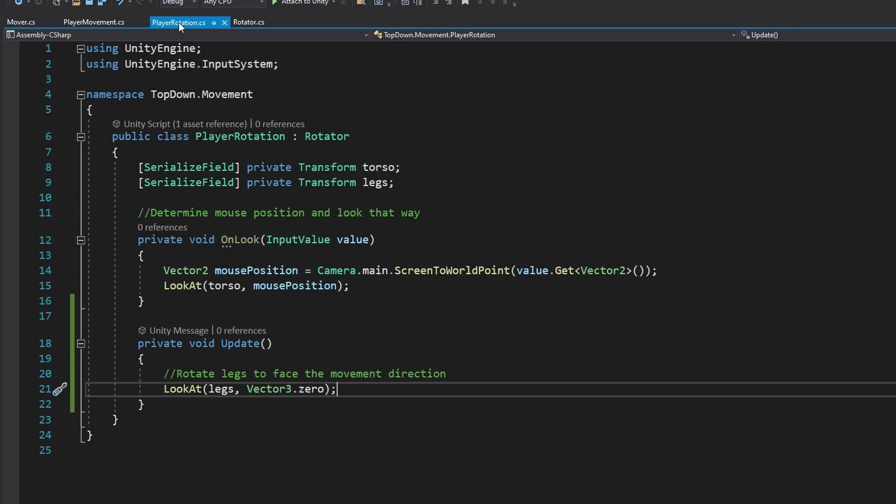
pyautogui.click(174, 151)
pyautogui.press('Return')
pyautogui.write('[heaedr')
pyautogui.press('Return')
pyautogui.hotkey('ctrl', 'z')
pyautogui.doubleClick(159, 172)
pyautogui.write('Header(')
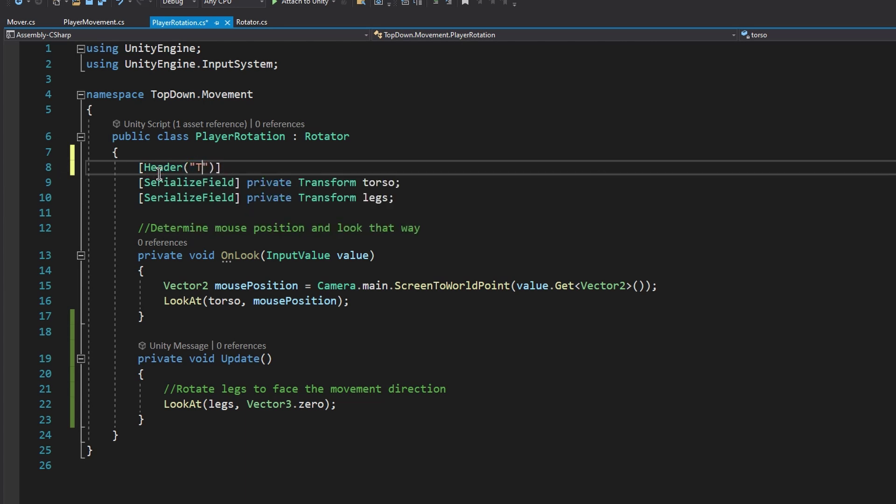
pyautogui.write('"Torso & Legs')
# Step: Duplicate the header below the legs field as 'Mover Reference' and add [SerializeField] private Mover playerMover;
pyautogui.press('End')
pyautogui.hotkey('shift', 'Home')
pyautogui.hotkey('ctrl', 'c')
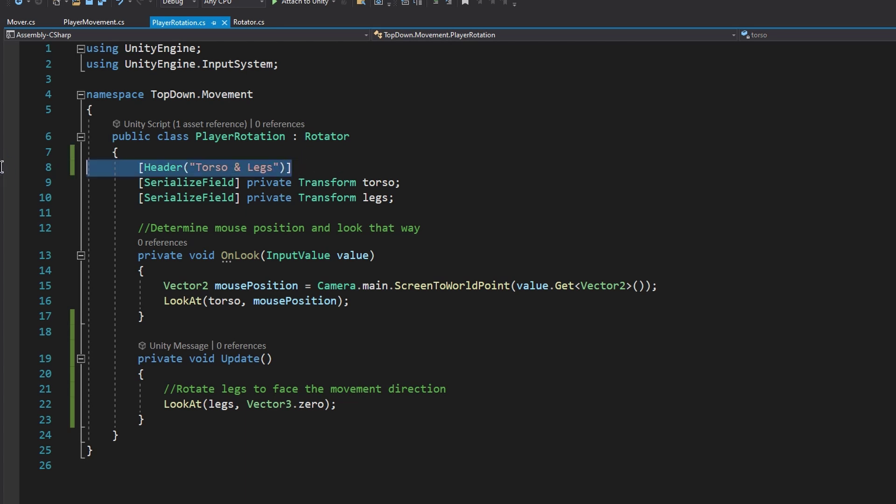
pyautogui.click(397, 197)
pyautogui.press('Return')
pyautogui.press('Return')
pyautogui.hotkey('ctrl', 'v')
pyautogui.moveTo(196, 229); pyautogui.dragTo(259, 229)
pyautogui.write('Mover')
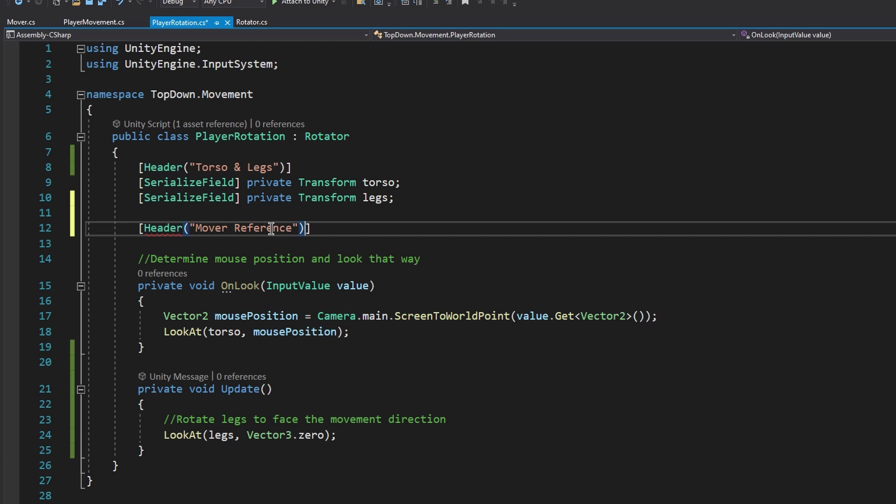
pyautogui.press('End')
pyautogui.press('Return')
pyautogui.write('[SerializeField] private Mover ')
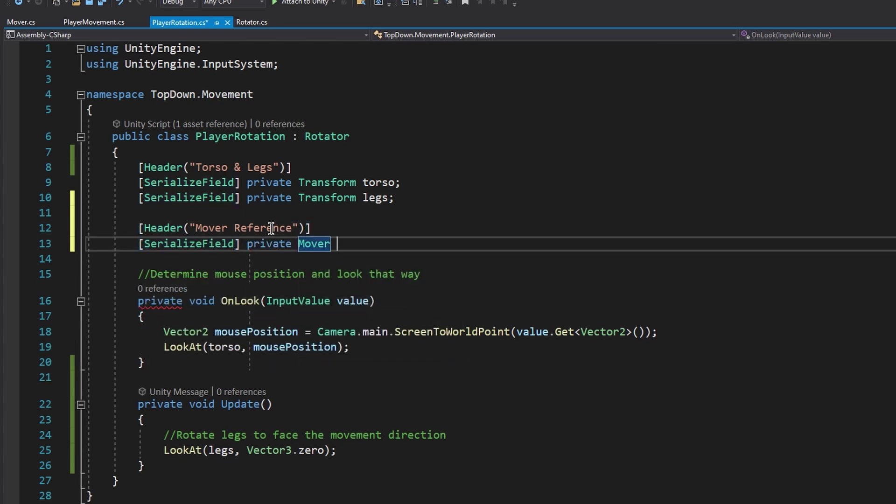
pyautogui.write('playerMover;')
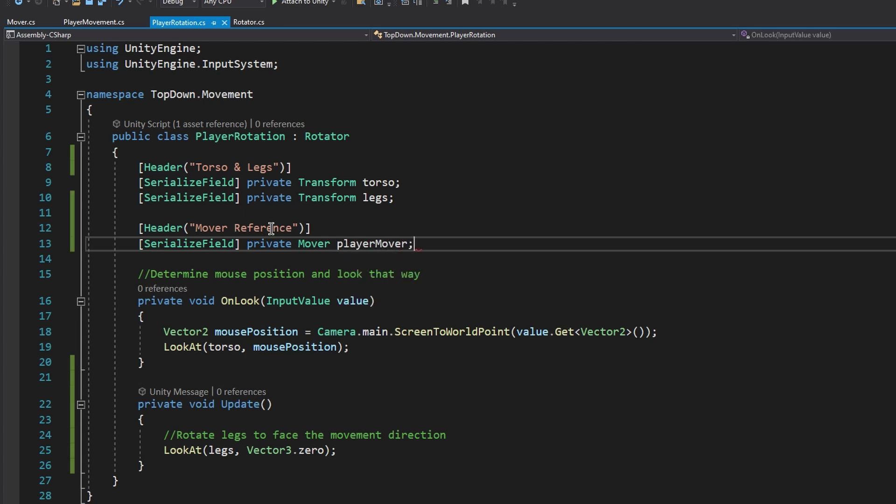
pyautogui.click(483, 440)
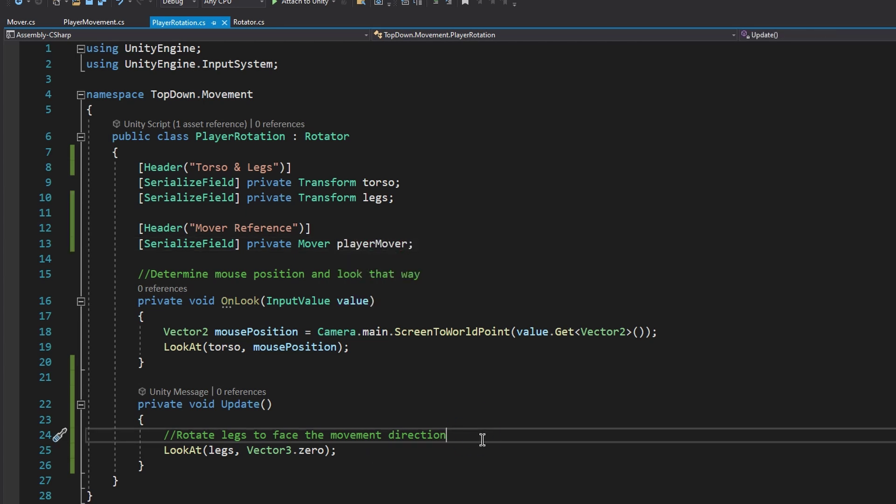
# Step: In Update, declare legsLookPoint as transform.position + new Vector3(playerMover.CurrentInput.x, .y) and save
pyautogui.press('Return')
pyautogui.write('Vector3 legsLookPoint = tra')
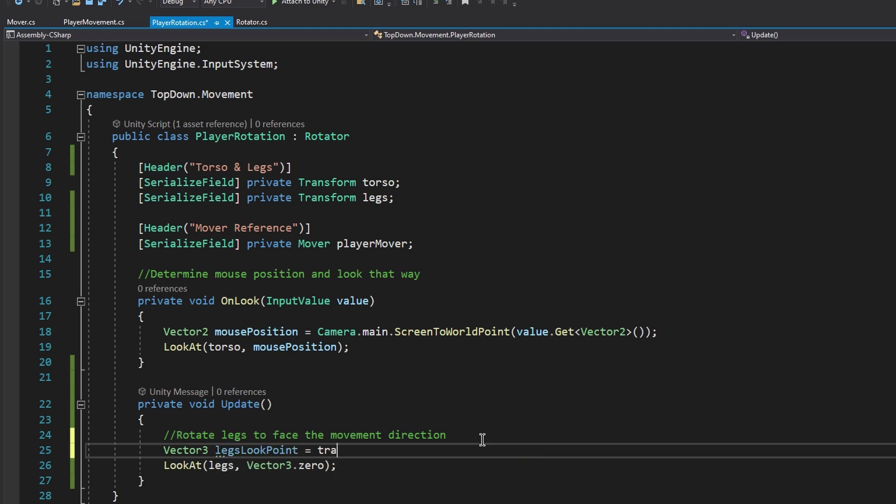
pyautogui.write('nsform.position +')
pyautogui.scroll(-3, 483, 440)
pyautogui.moveTo(318, 312); pyautogui.dragTo(433, 313)
pyautogui.click(506, 314)
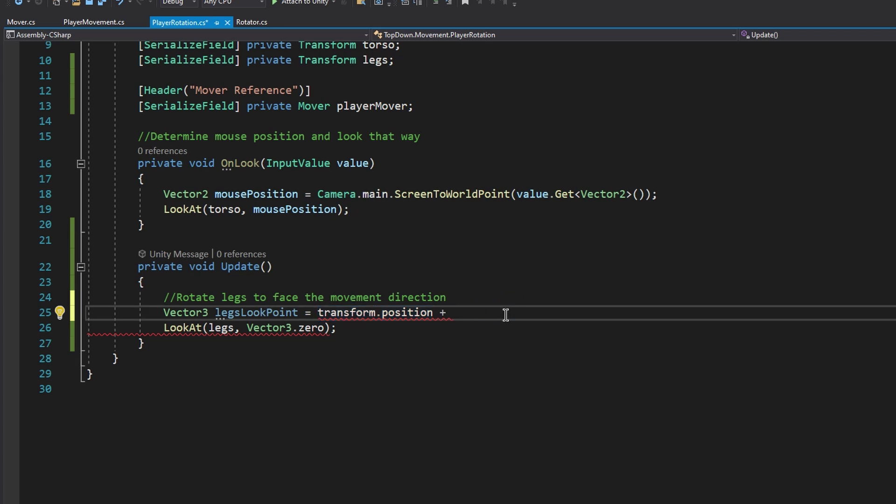
pyautogui.write('new vec')
pyautogui.press('Tab')
pyautogui.write('(playerMover.CurrentInput.x, playerMover.cu')
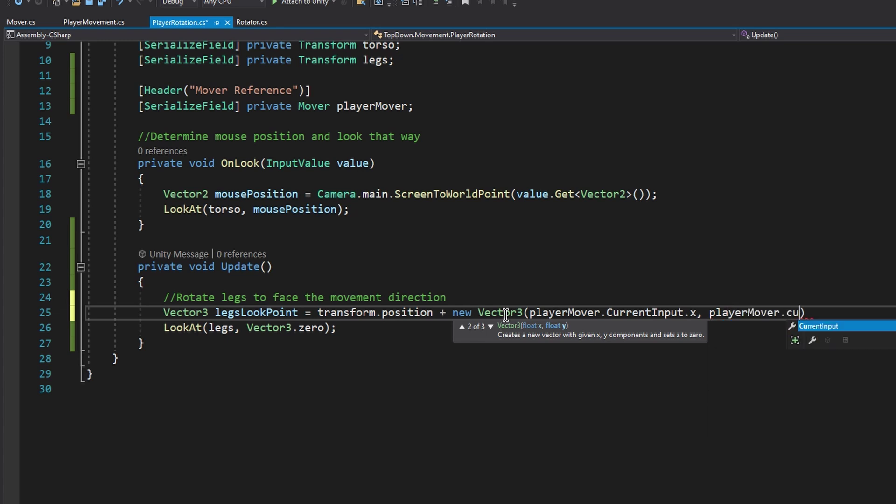
pyautogui.write('rrentInput.y')
pyautogui.hotkey('ctrl', 's')
# Step: Terminate the legsLookPoint line with a semicolon, keeping Vector3, and select its arguments
pyautogui.click(604, 269)
pyautogui.click(883, 313)
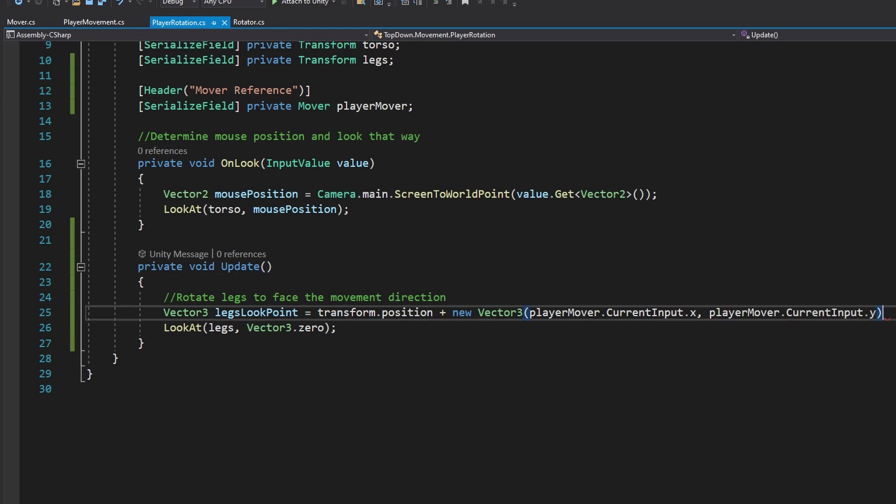
pyautogui.write(';')
pyautogui.click(524, 313)
pyautogui.press('BackSpace')
pyautogui.write('2')
pyautogui.click(504, 327)
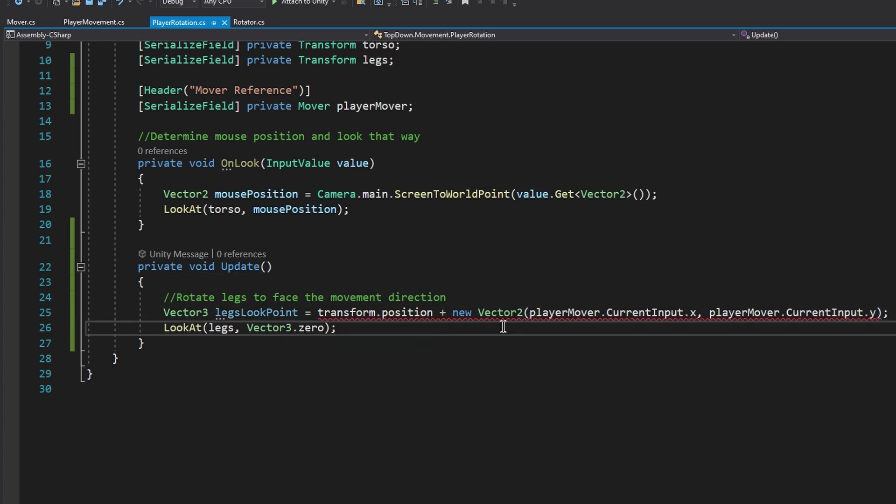
pyautogui.hotkey('ctrl', 'z')
pyautogui.click(506, 338)
pyautogui.moveTo(878, 312); pyautogui.dragTo(535, 313)
# Step: Fill the Player Mover slot with the Player Movement component and enter Play mode
pyautogui.hotkey('alt', 'Tab')
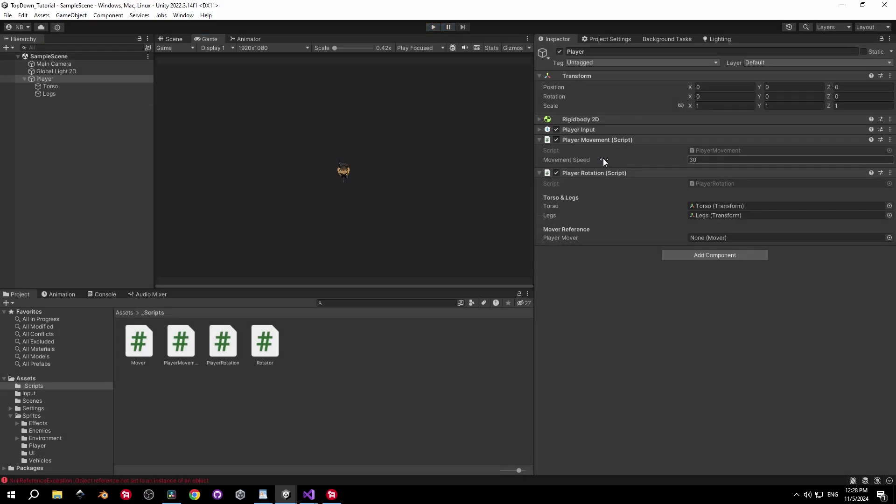
pyautogui.moveTo(666, 183); pyautogui.dragTo(726, 238)
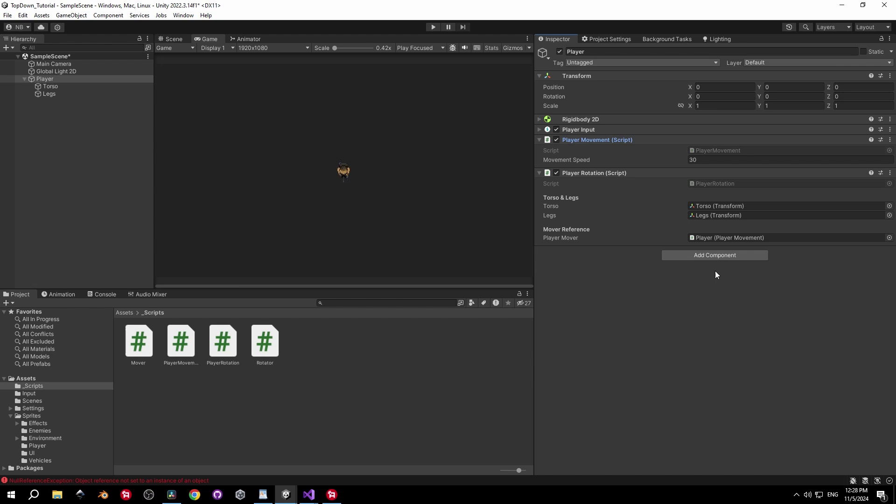
pyautogui.click(432, 28)
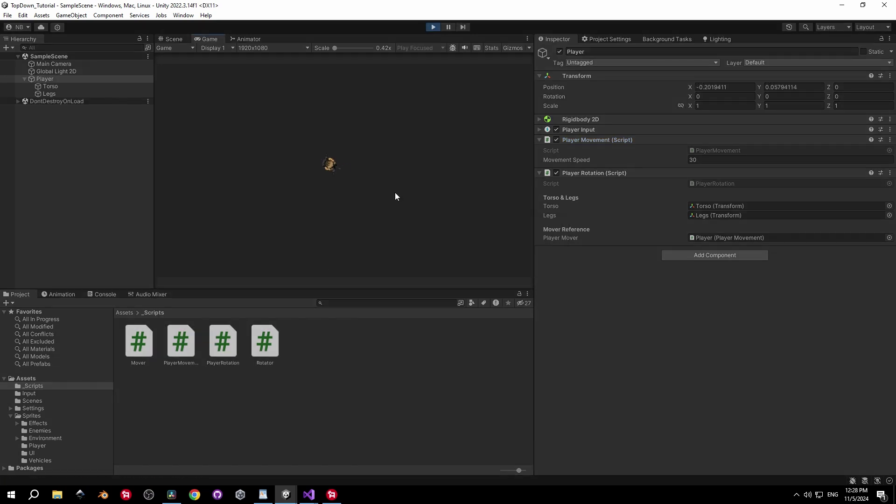
# Step: Walk the player around with WASD, then stop Play mode and set the Game view back to 0.42x
pyautogui.press('d')
pyautogui.press('s')
pyautogui.press('a')
pyautogui.press('w')
pyautogui.press('s')
pyautogui.scroll(5, 373, 141)
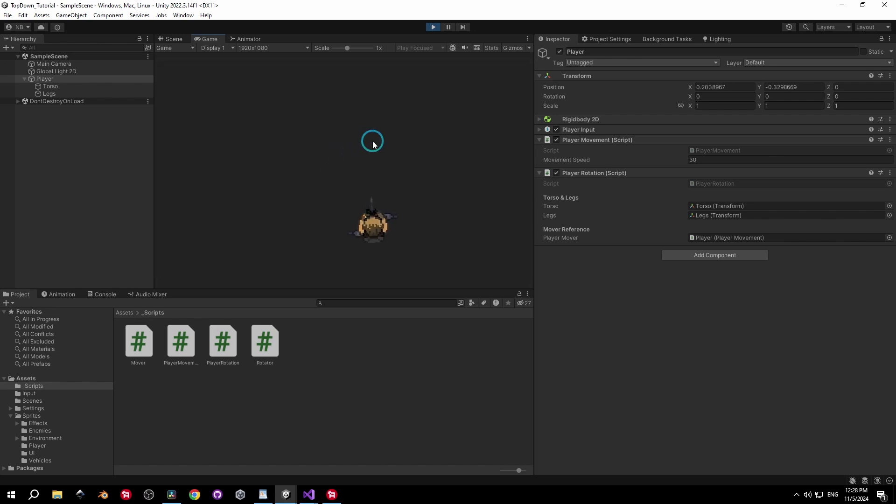
pyautogui.press('w')
pyautogui.press('d')
pyautogui.press('s')
pyautogui.press('a')
pyautogui.press('a')
pyautogui.press('w')
pyautogui.press('d')
pyautogui.press('s')
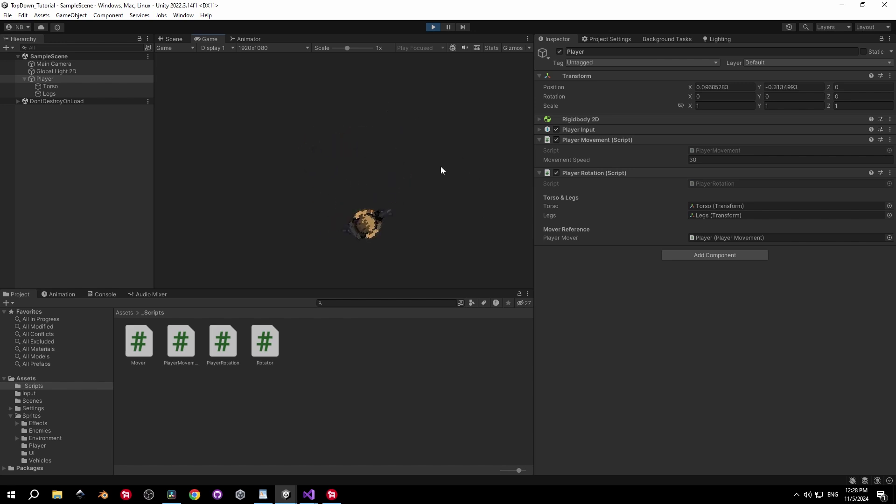
pyautogui.click(434, 27)
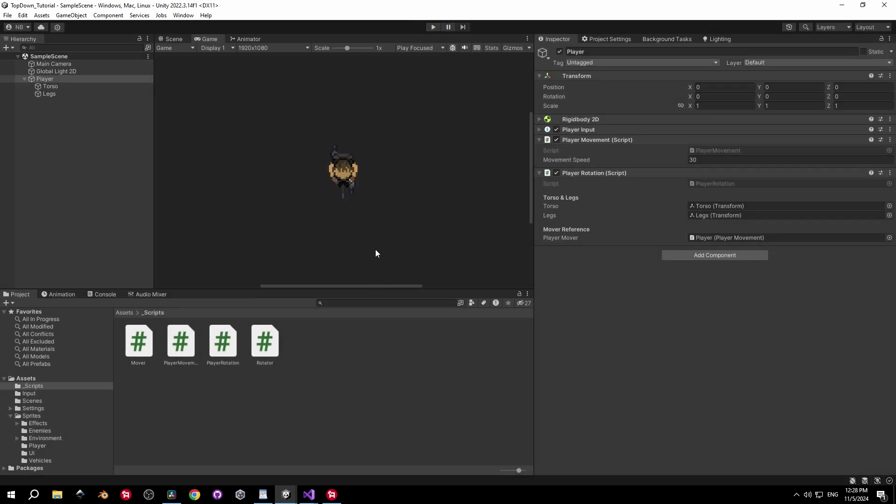
pyautogui.moveTo(348, 48); pyautogui.dragTo(335, 48)
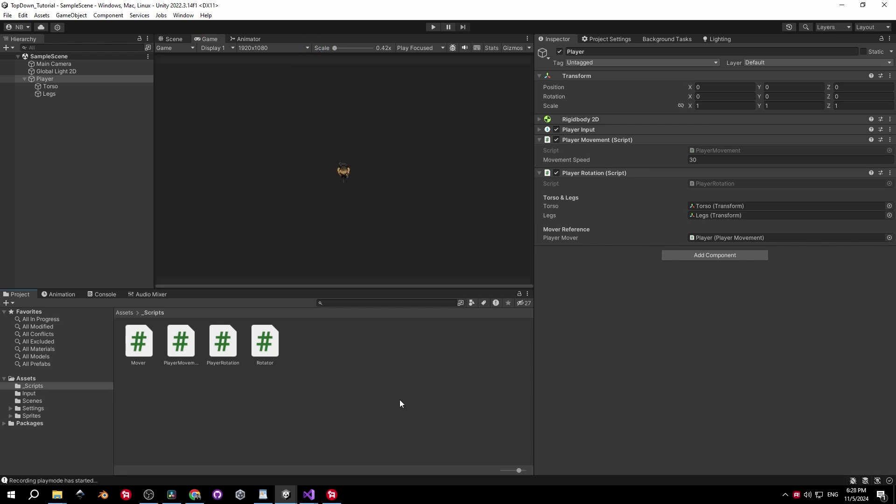
# Step: Create a new folder named Animation in Assets
pyautogui.click(26, 378)
pyautogui.rightClick(269, 407)
pyautogui.moveTo(280, 152)
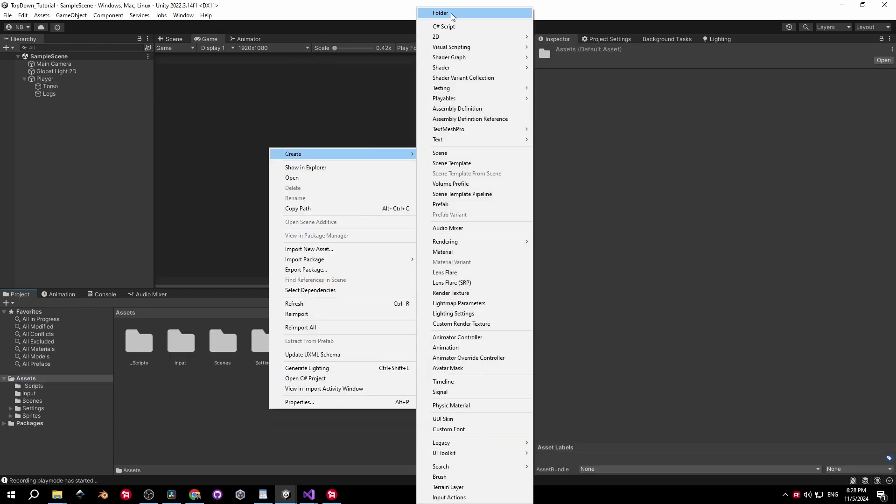
pyautogui.click(437, 12)
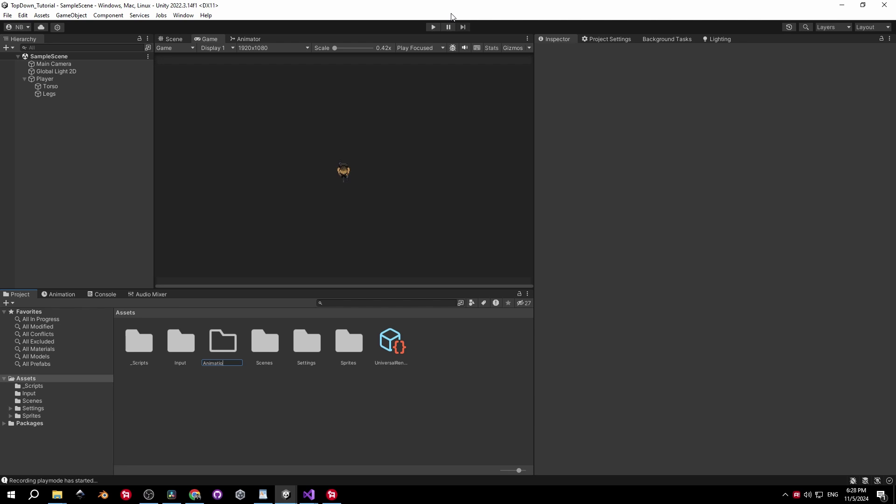
pyautogui.press('Return')
pyautogui.press('Return')
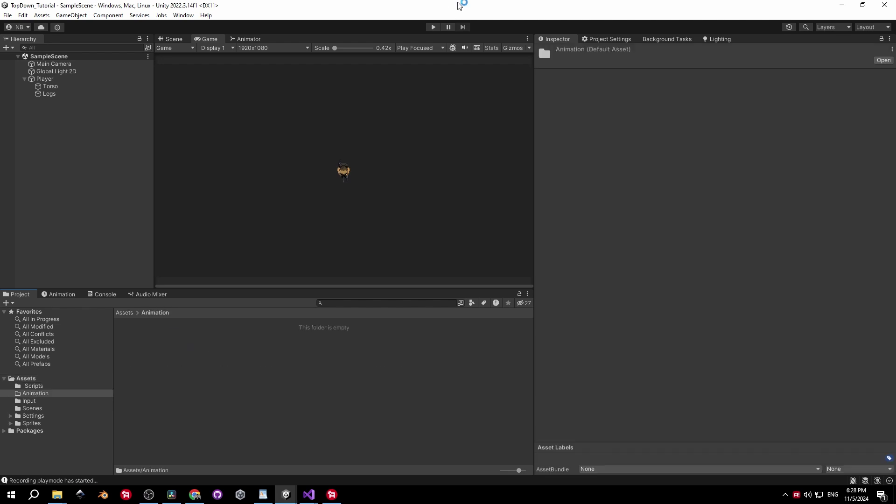
# Step: Create a LegsAnimator controller in Animation and assign it to the Legs object's Animator
pyautogui.rightClick(209, 360)
pyautogui.moveTo(273, 101)
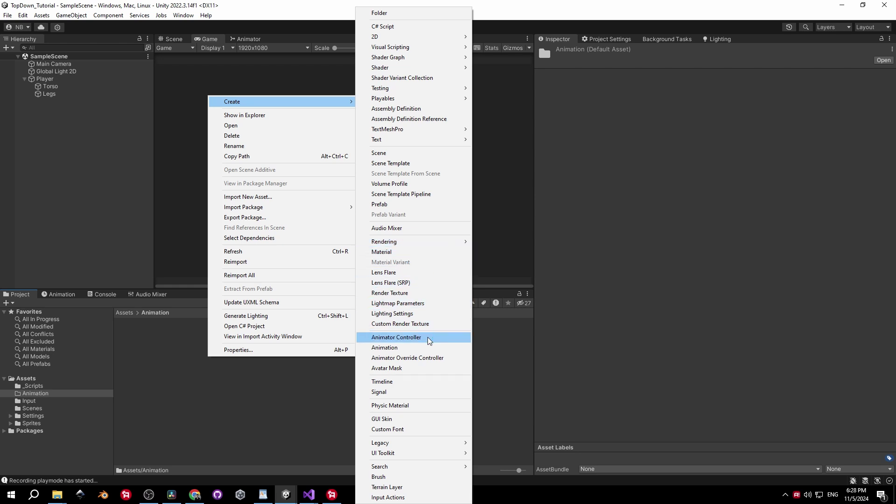
pyautogui.click(413, 340)
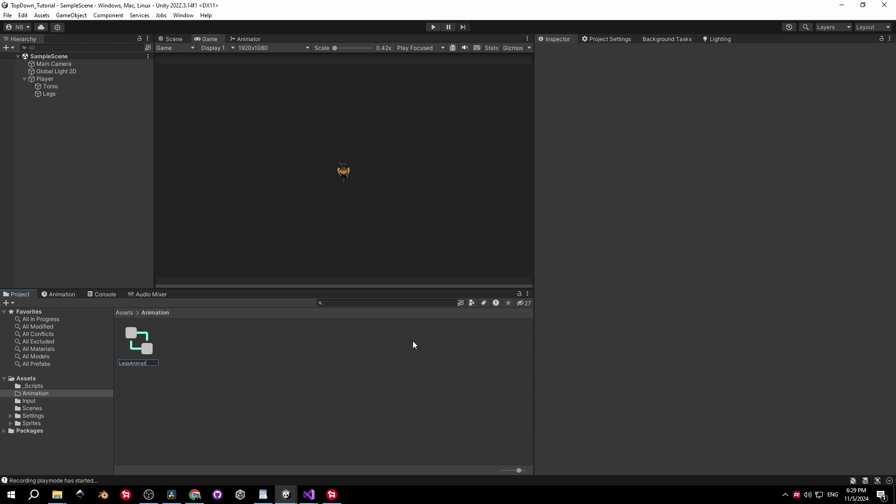
pyautogui.press('Return')
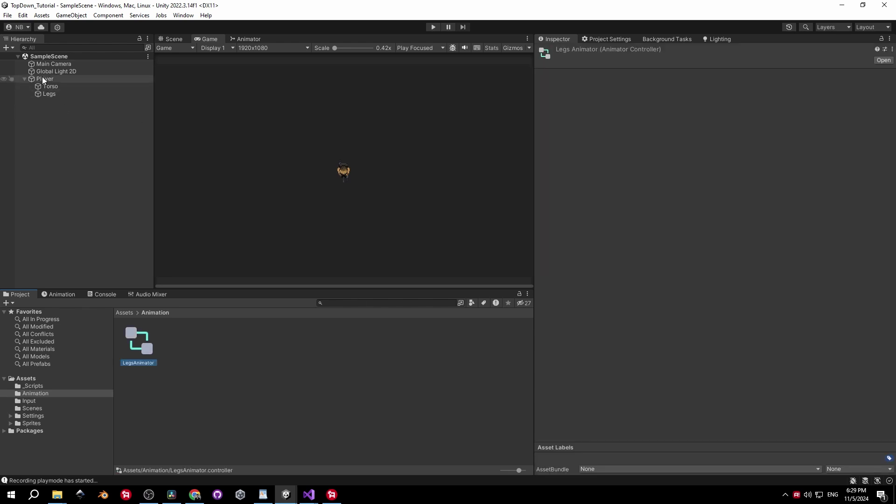
pyautogui.click(45, 95)
pyautogui.moveTo(143, 352); pyautogui.dragTo(782, 251)
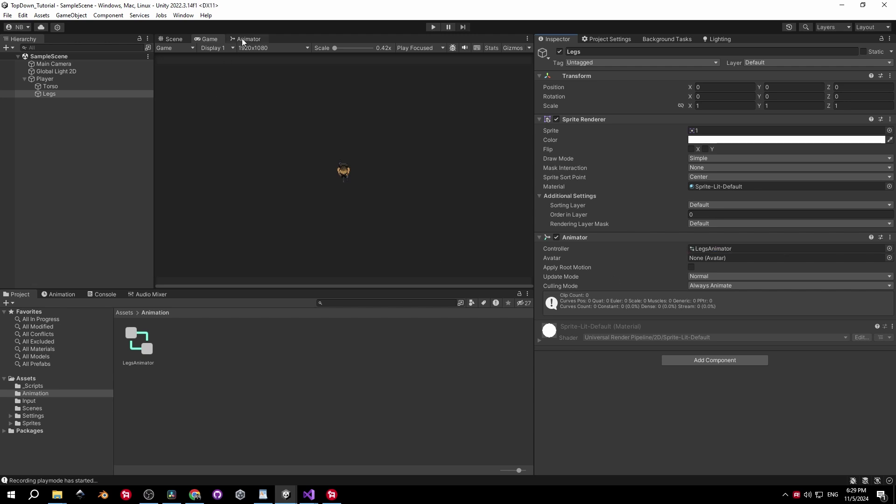
# Step: Create a C# script named LegsAnimation in the _Scripts folder
pyautogui.click(41, 383)
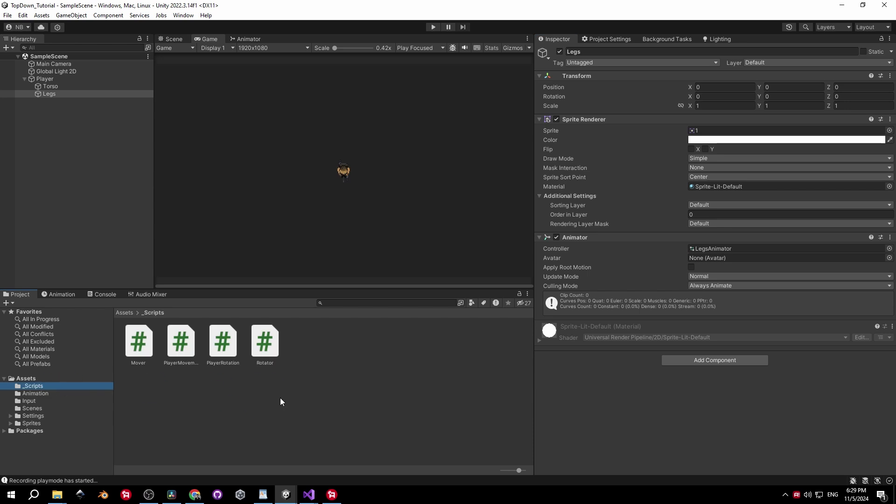
pyautogui.rightClick(312, 393)
pyautogui.moveTo(353, 141)
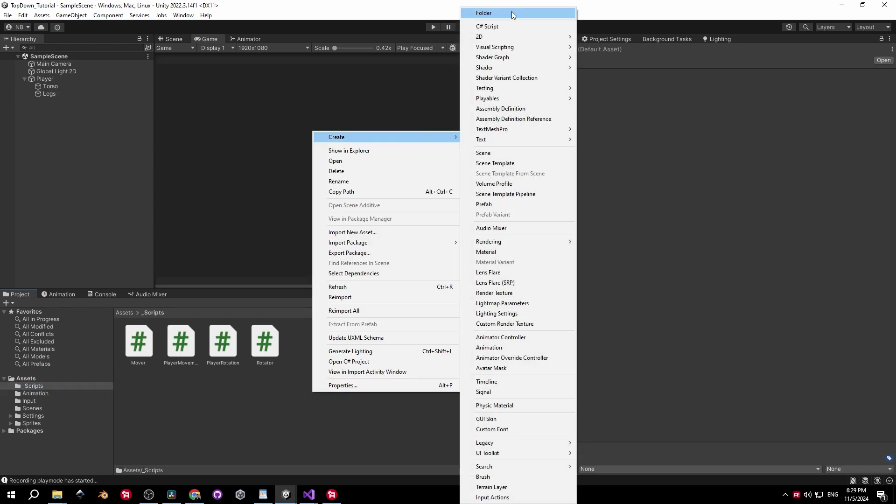
pyautogui.click(508, 26)
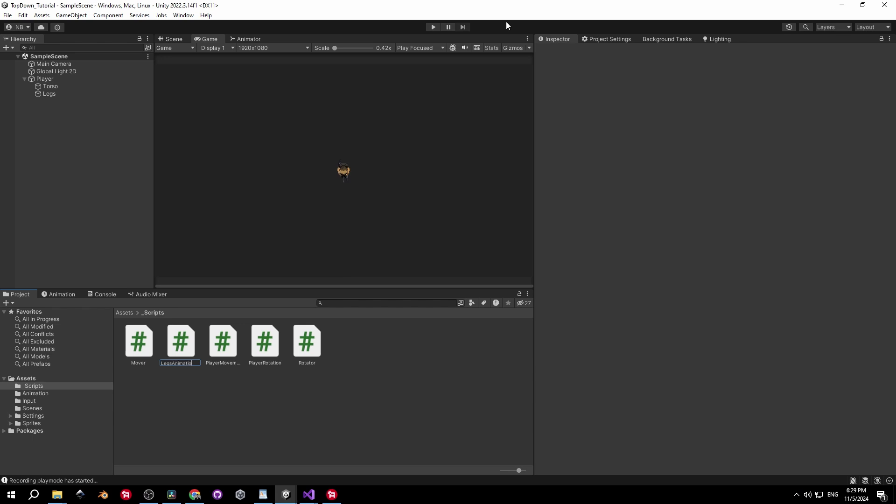
pyautogui.press('Return')
# Step: Attach LegsAnimation to the Legs object and enlarge the Game view to 1.4x
pyautogui.click(47, 95)
pyautogui.moveTo(135, 343); pyautogui.dragTo(741, 420)
pyautogui.moveTo(347, 46); pyautogui.dragTo(352, 43)
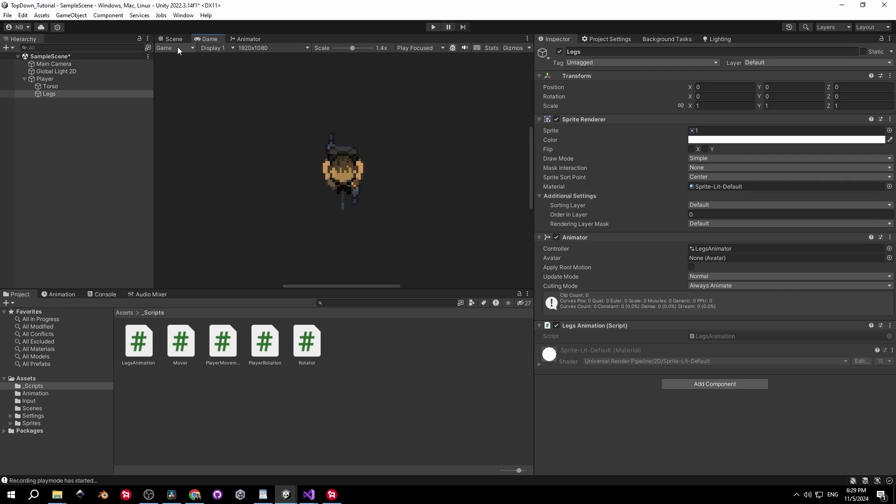
# Step: Create a new animation clip for Legs named LegsIdle, saved in Assets/Animation
pyautogui.click(61, 295)
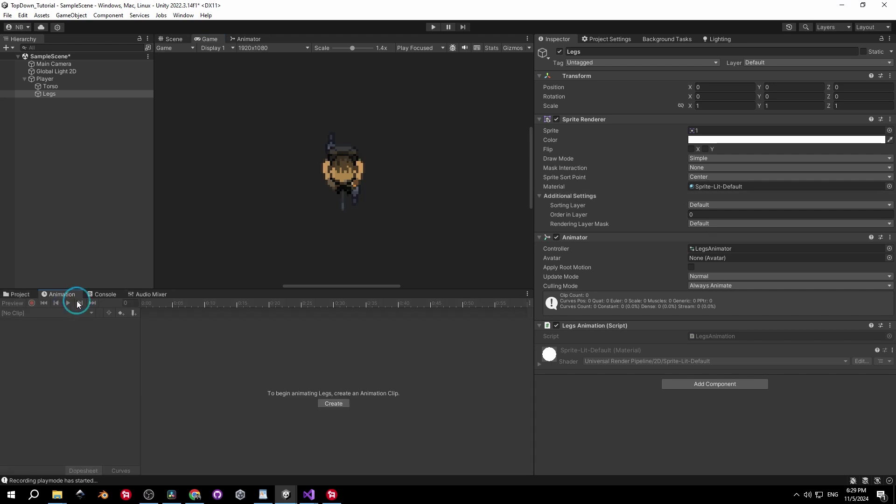
pyautogui.click(326, 402)
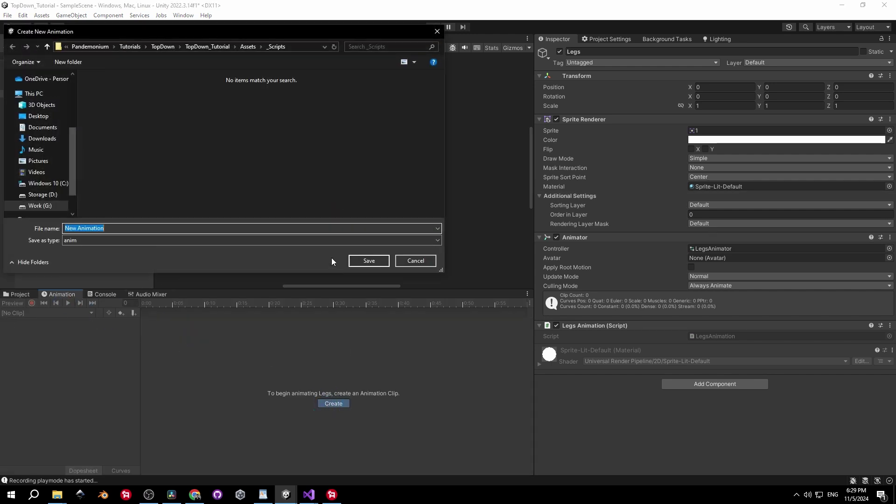
pyautogui.click(247, 47)
pyautogui.click(167, 96)
pyautogui.doubleClick(167, 96)
pyautogui.click(133, 227)
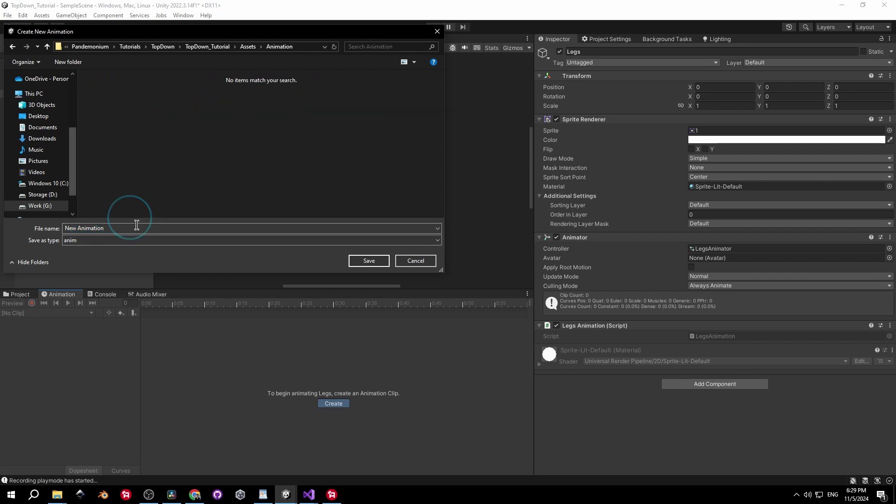
pyautogui.write('Legs')
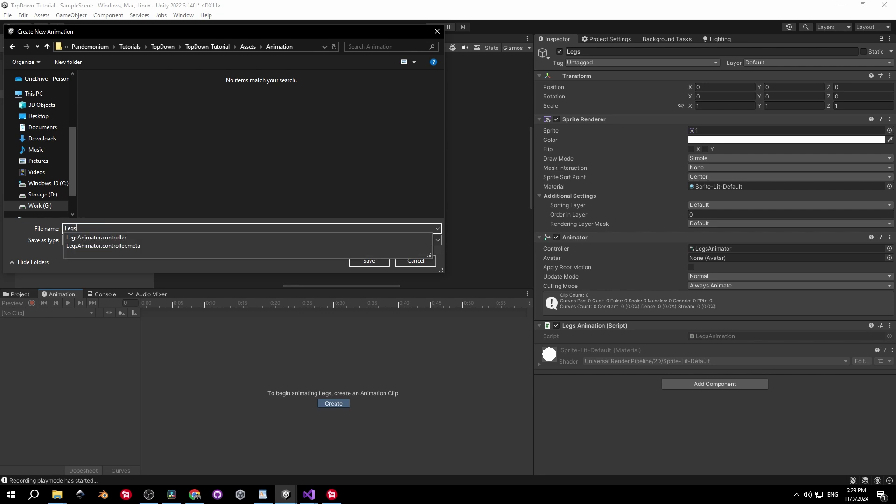
pyautogui.click(133, 231)
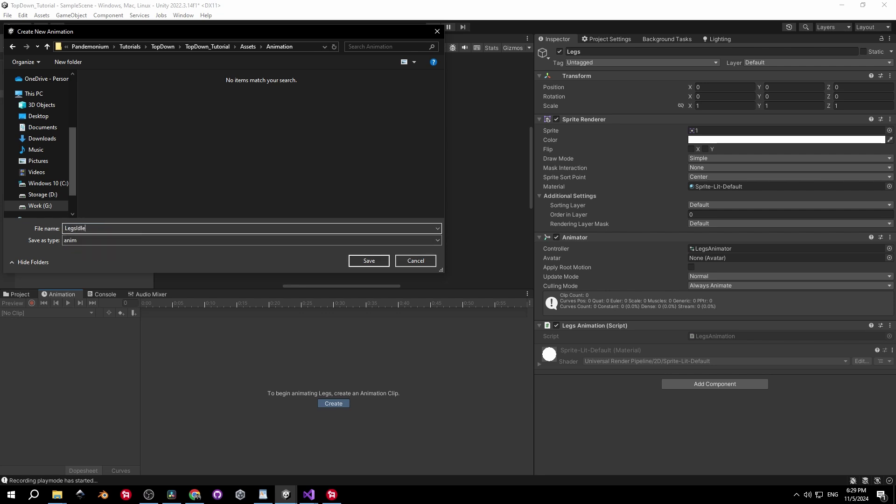
pyautogui.press('Return')
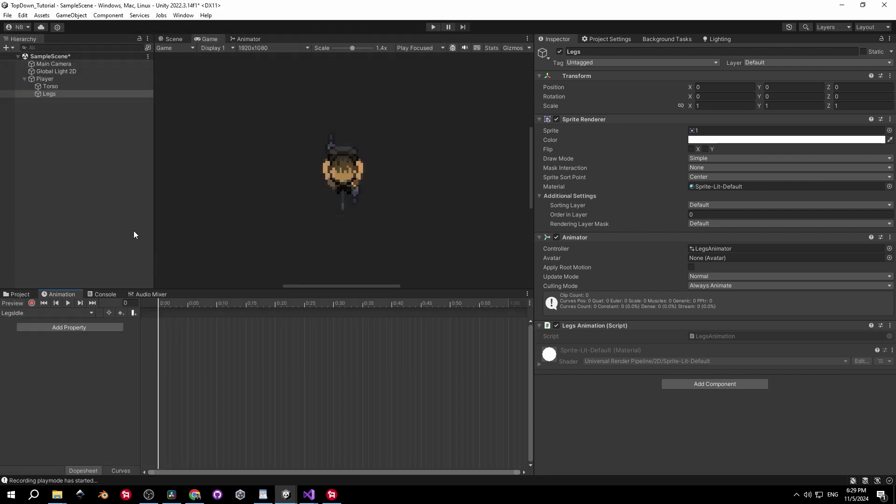
# Step: Record a Legs sprite keyframe using leg sprite 3, then stop recording
pyautogui.click(31, 303)
pyautogui.click(888, 131)
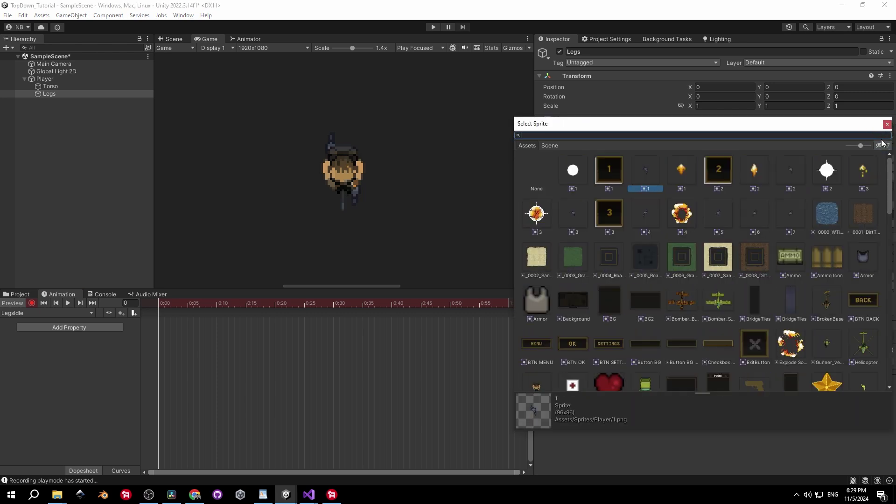
pyautogui.click(17, 294)
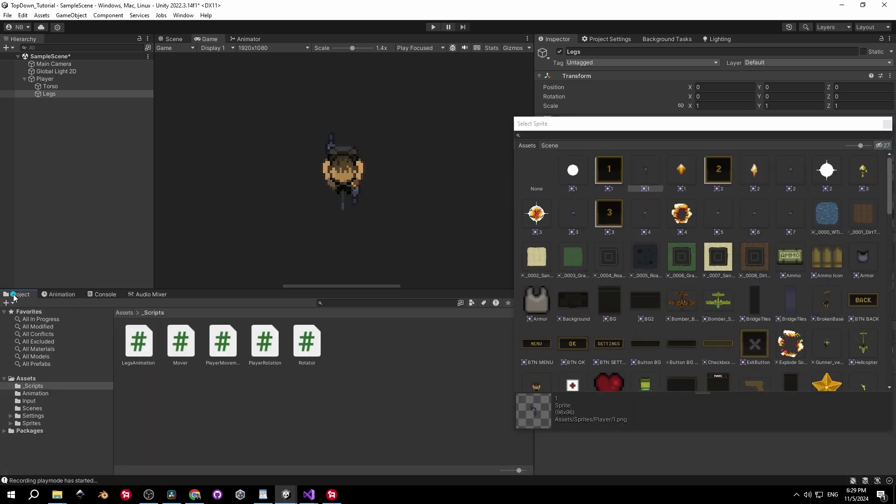
pyautogui.click(734, 131)
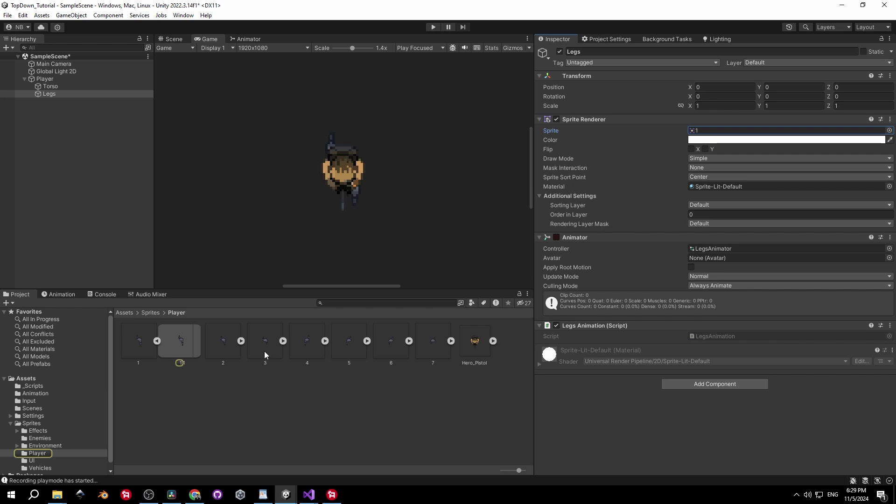
pyautogui.click(260, 343)
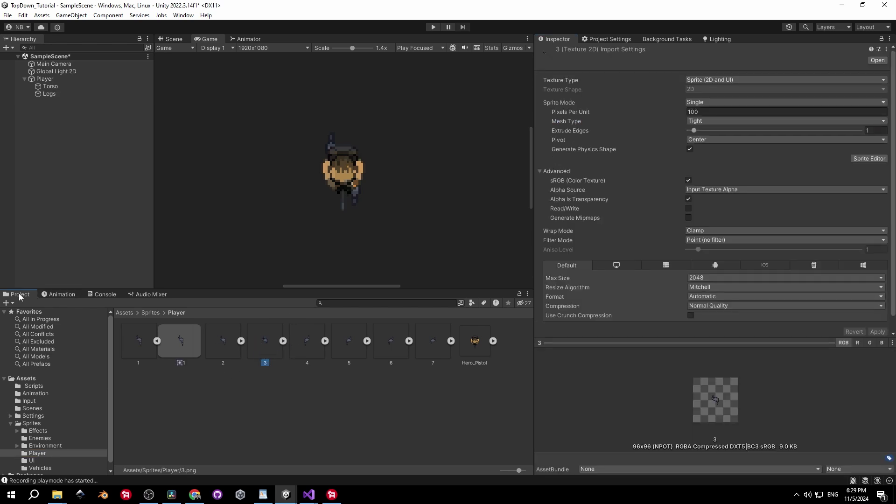
pyautogui.moveTo(18, 296); pyautogui.dragTo(234, 258)
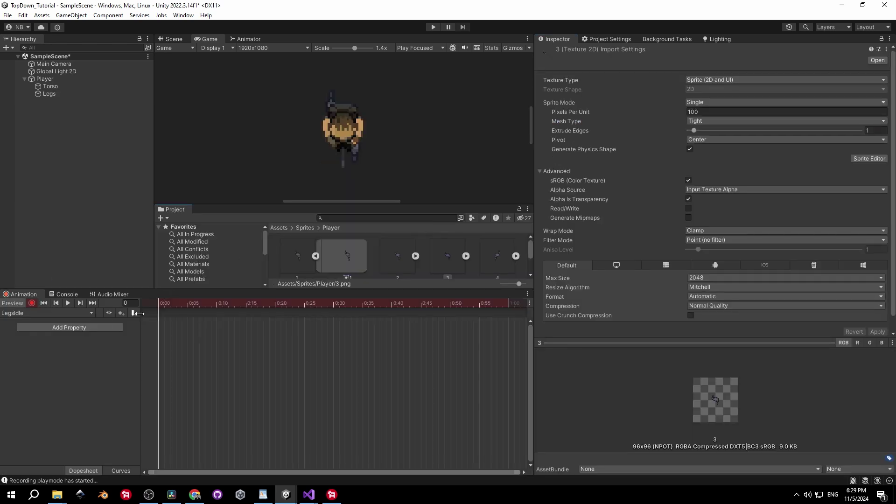
pyautogui.click(48, 93)
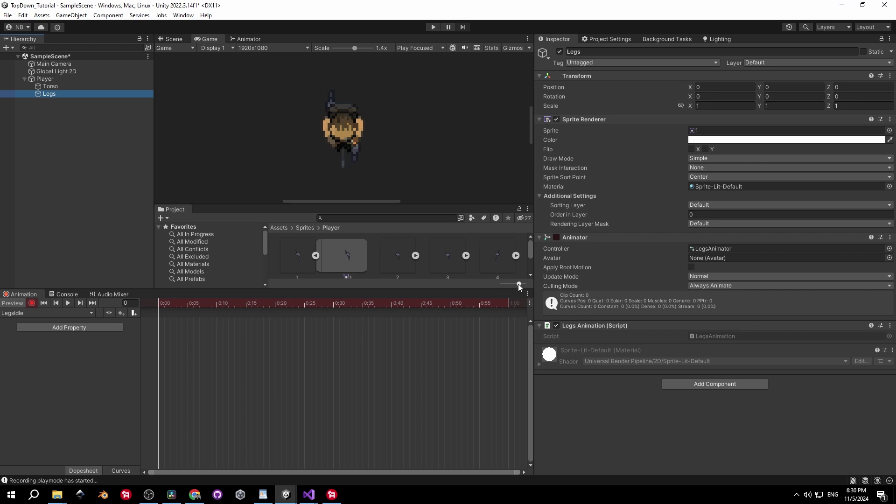
pyautogui.moveTo(520, 285); pyautogui.dragTo(516, 286)
pyautogui.moveTo(388, 255); pyautogui.dragTo(732, 131)
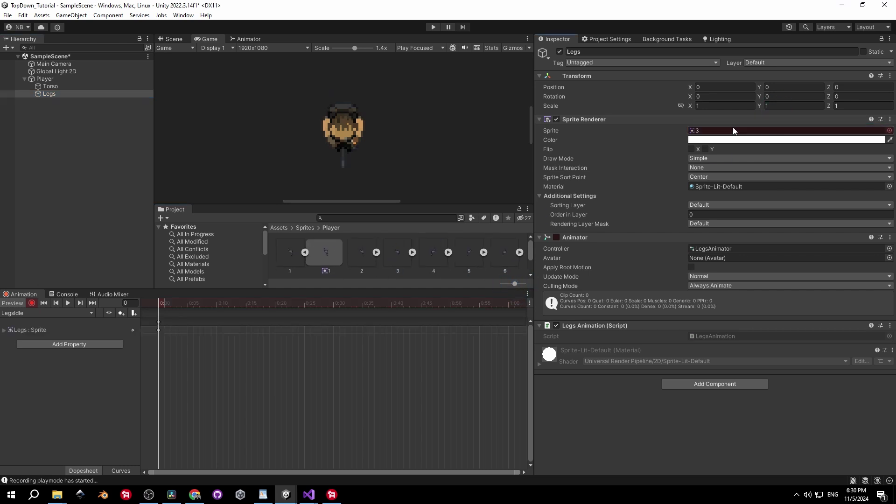
pyautogui.click(17, 304)
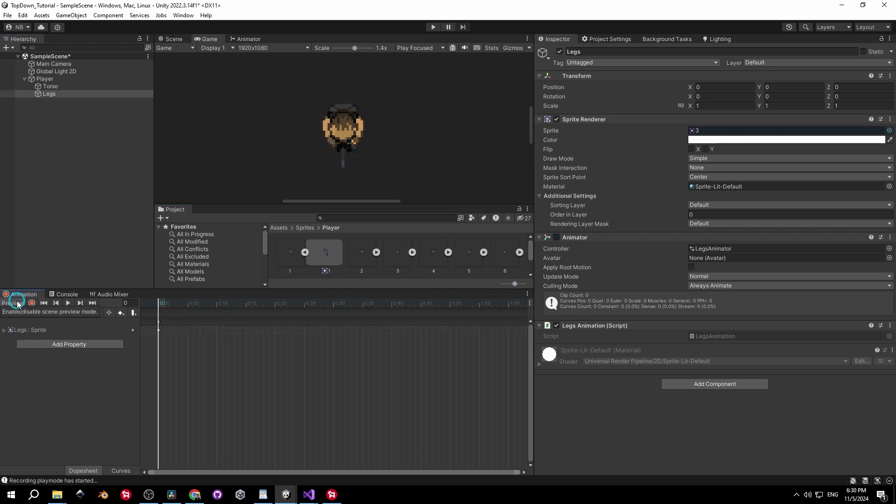
pyautogui.click(28, 313)
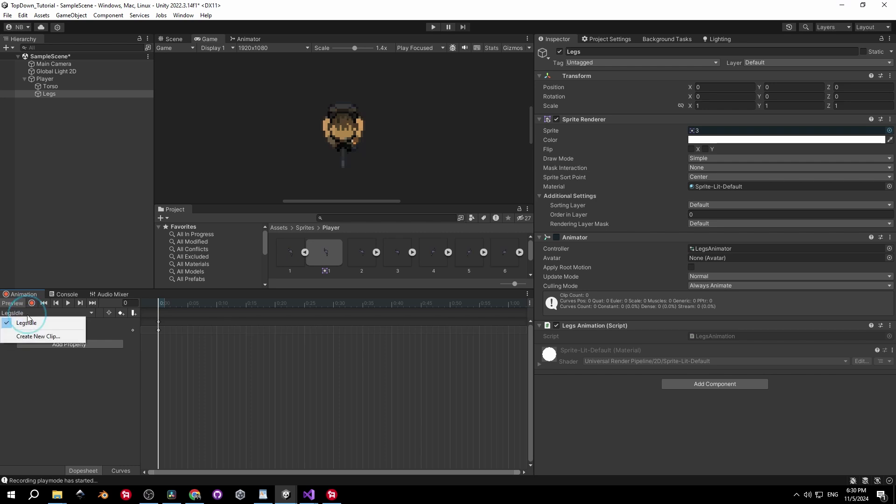
# Step: Create a new animation clip named LegsWalk and turn on keyframe recording
pyautogui.click(40, 337)
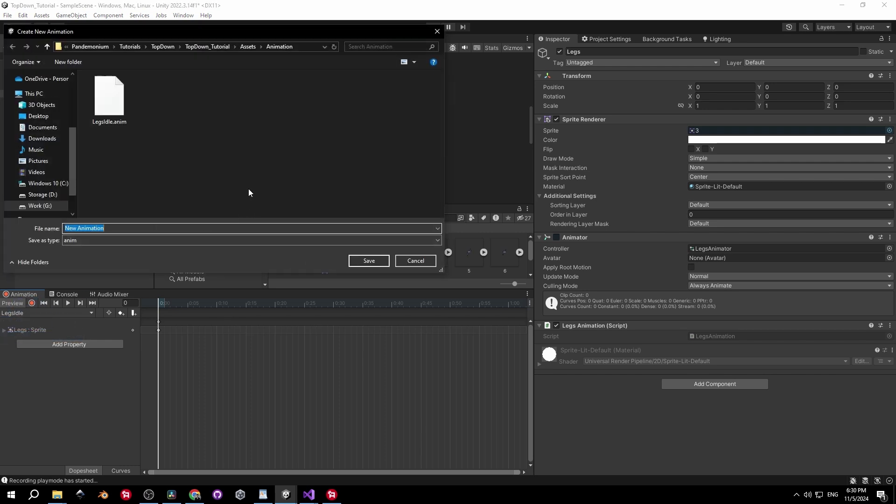
pyautogui.write('LegsW')
pyautogui.press('Return')
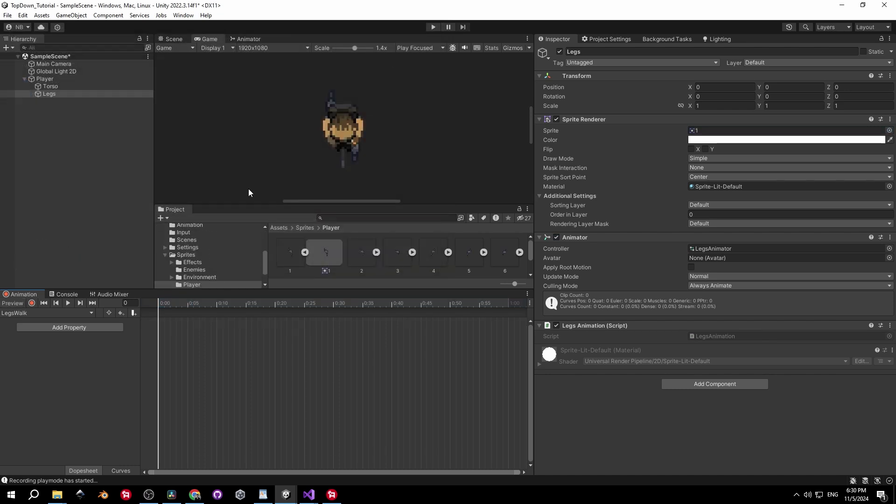
pyautogui.click(32, 303)
pyautogui.click(184, 382)
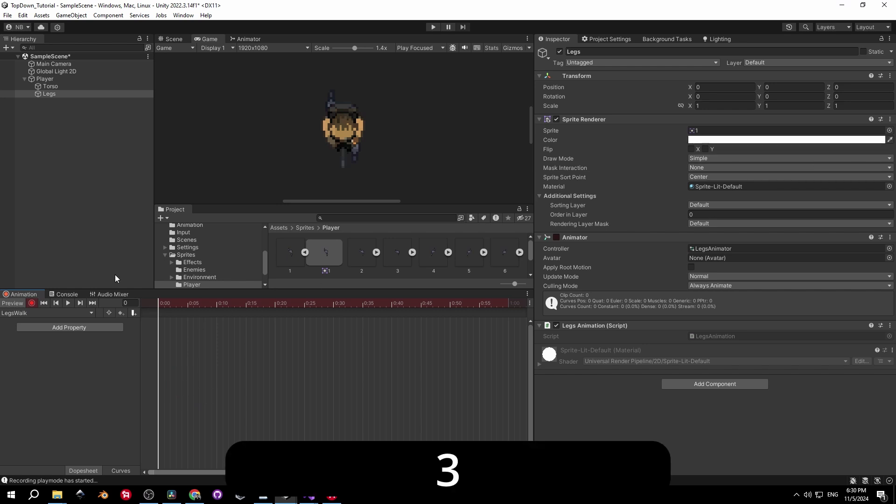
# Step: Key leg sprites 3, 2, 1, 2, 3 and 6 at frames 0, 5, 10, 15, 20 and 25
pyautogui.moveTo(399, 255); pyautogui.dragTo(759, 132)
pyautogui.click(187, 303)
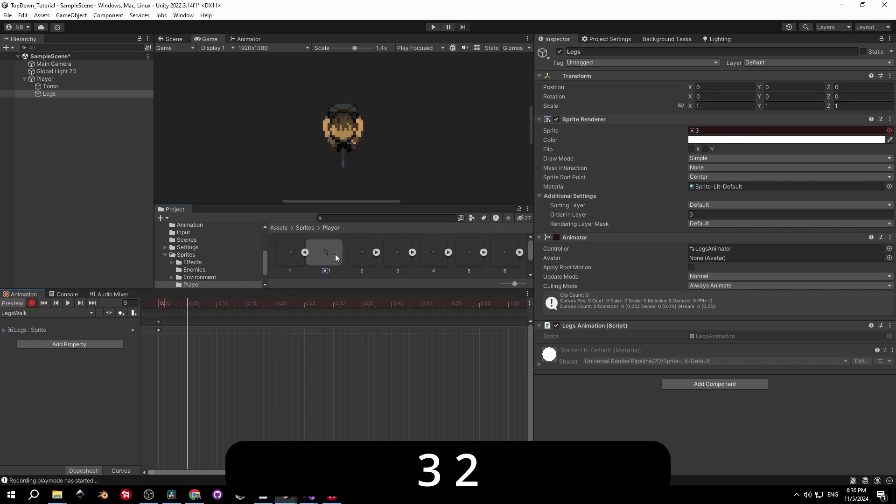
pyautogui.moveTo(363, 253); pyautogui.dragTo(717, 133)
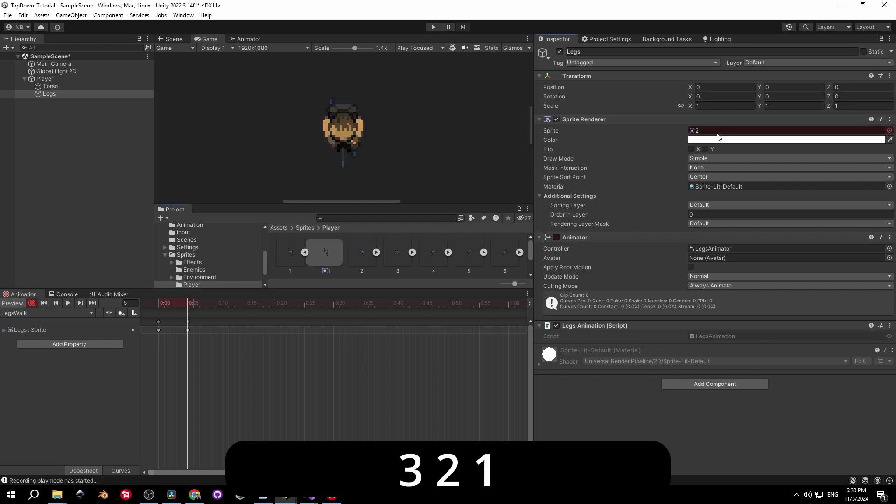
pyautogui.click(214, 304)
pyautogui.moveTo(290, 255); pyautogui.dragTo(690, 135)
pyautogui.click(246, 305)
pyautogui.click(274, 304)
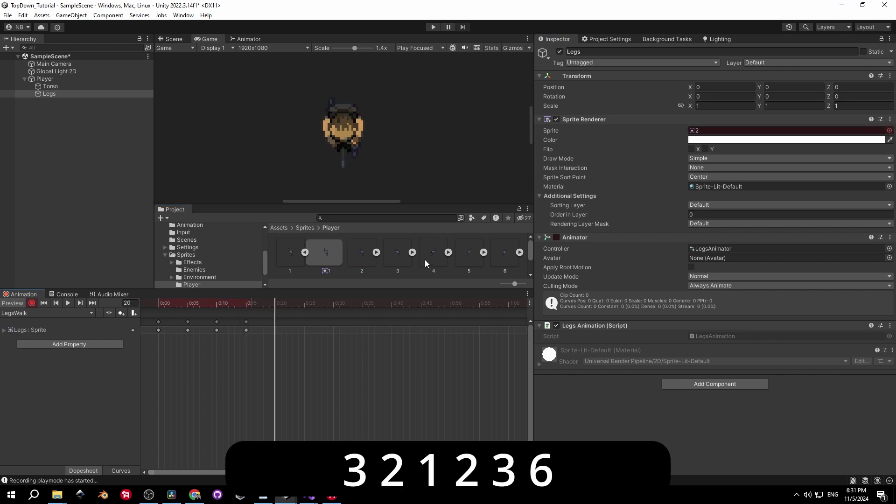
pyautogui.moveTo(395, 257); pyautogui.dragTo(714, 135)
pyautogui.click(299, 304)
pyautogui.moveTo(505, 256); pyautogui.dragTo(706, 135)
pyautogui.moveTo(299, 326); pyautogui.dragTo(305, 326)
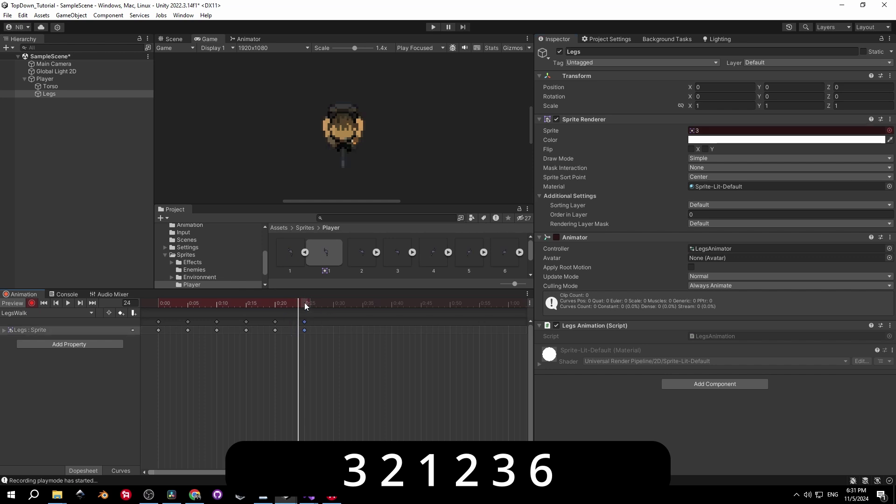
# Step: Key leg sprites 5, 4, 5, 6 and 7 at frames 30, 35, 40, 45 and 49
pyautogui.click(333, 304)
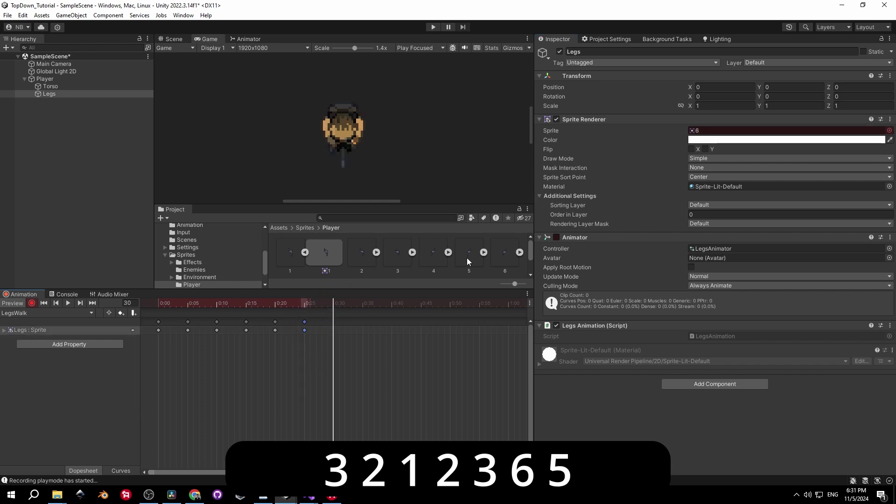
pyautogui.moveTo(470, 254); pyautogui.dragTo(700, 133)
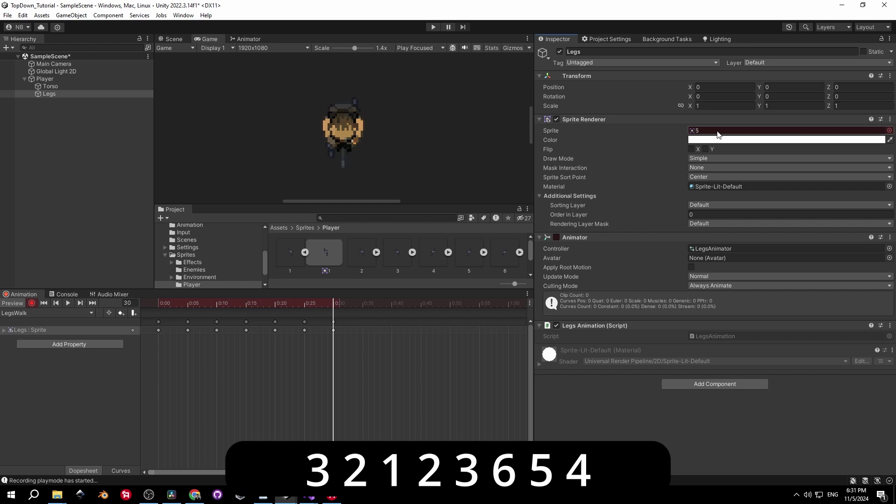
pyautogui.click(363, 305)
pyautogui.moveTo(434, 255); pyautogui.dragTo(698, 132)
pyautogui.click(391, 305)
pyautogui.moveTo(470, 255); pyautogui.dragTo(696, 131)
pyautogui.click(420, 304)
pyautogui.scroll(-1, 474, 259)
pyautogui.scroll(1, 474, 259)
pyautogui.moveTo(505, 252); pyautogui.dragTo(696, 132)
pyautogui.click(444, 305)
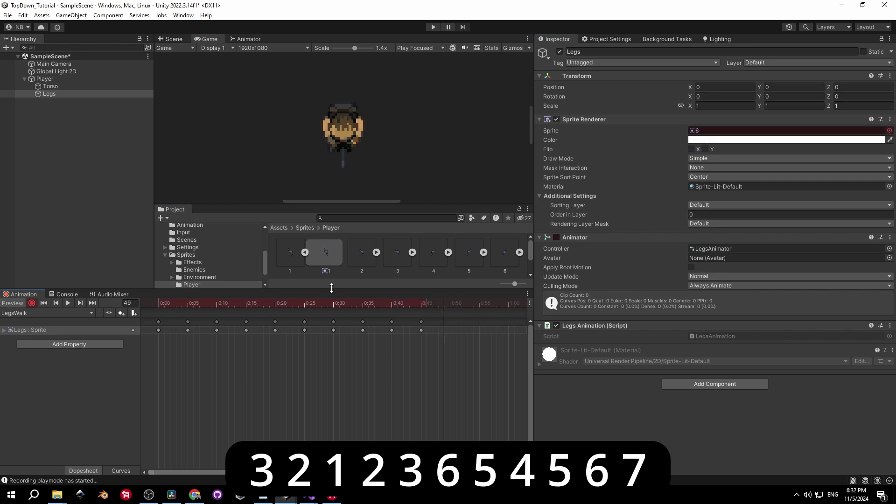
pyautogui.scroll(-1, 327, 259)
pyautogui.moveTo(290, 259); pyautogui.dragTo(698, 132)
# Step: Play the LegsWalk clip from the start to preview it, then stop recording
pyautogui.click(158, 303)
pyautogui.press('space')
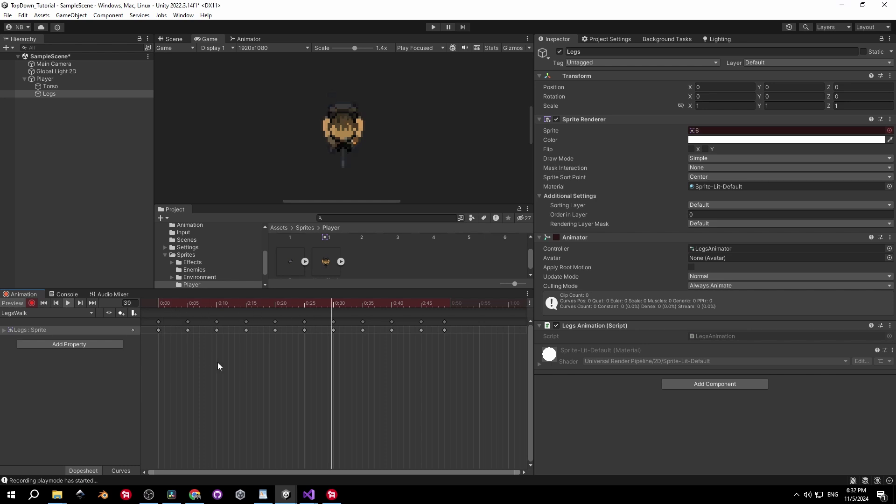
pyautogui.click(16, 305)
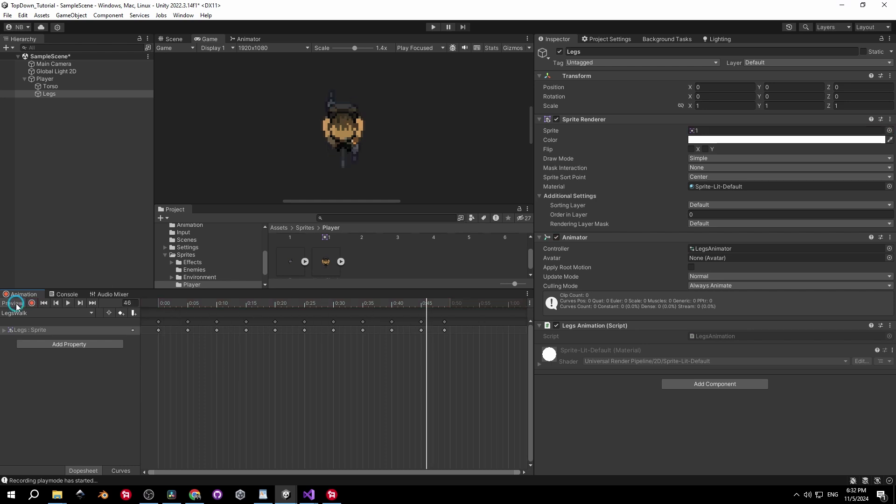
# Step: Strip the default Start/Update methods and unused using lines from LegsAnimation and save
pyautogui.doubleClick(712, 337)
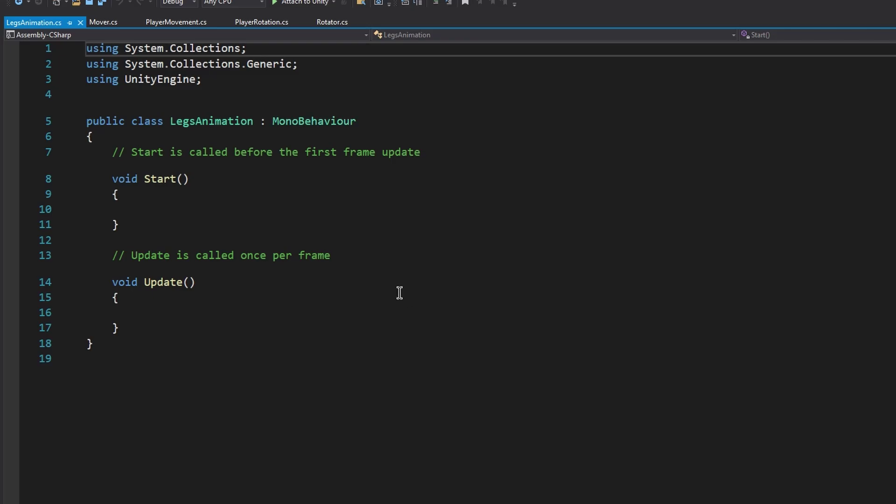
pyautogui.moveTo(130, 334); pyautogui.dragTo(112, 153)
pyautogui.press('BackSpace')
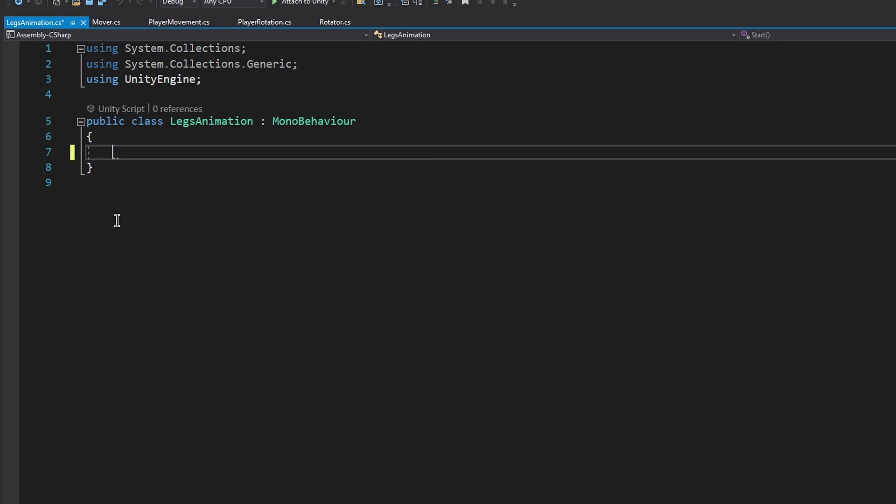
pyautogui.hotkey('ctrl', 's')
pyautogui.moveTo(350, 58); pyautogui.dragTo(86, 48)
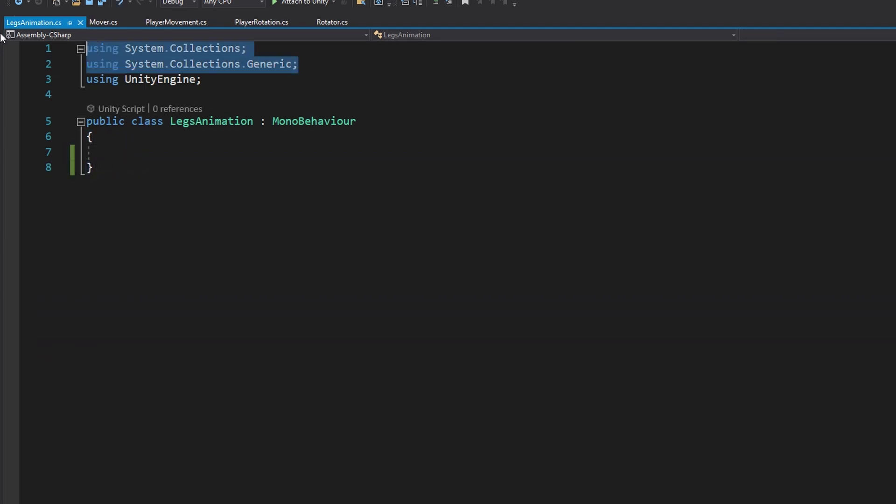
pyautogui.press('BackSpace')
pyautogui.press('Delete')
pyautogui.hotkey('ctrl', 's')
# Step: Add a [RequireComponent(typeof(Animator))] attribute above the LegsAnimation class
pyautogui.click(152, 125)
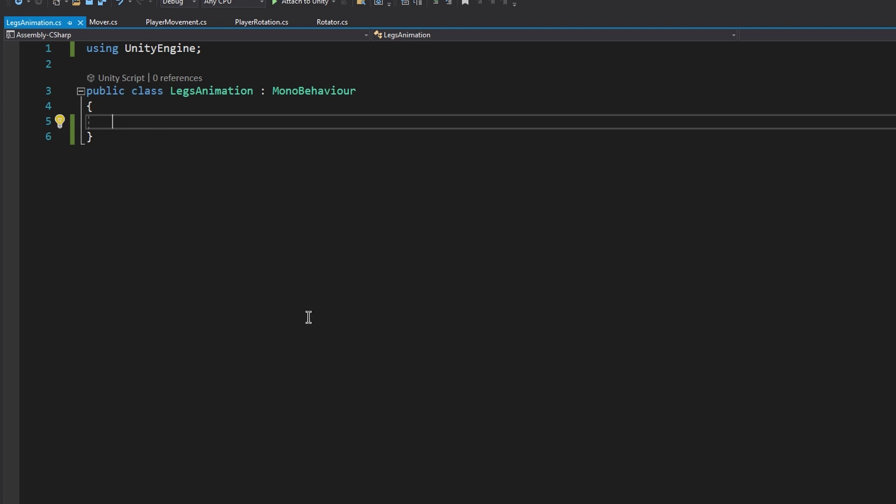
pyautogui.click(120, 65)
pyautogui.press('Return')
pyautogui.write('[re')
pyautogui.press('Tab')
pyautogui.write('(ty')
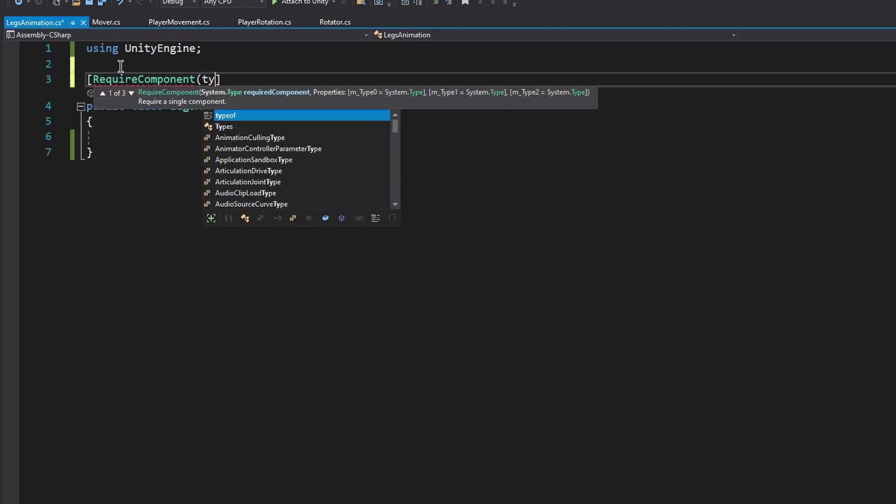
pyautogui.press('Tab')
pyautogui.write('(Animator')
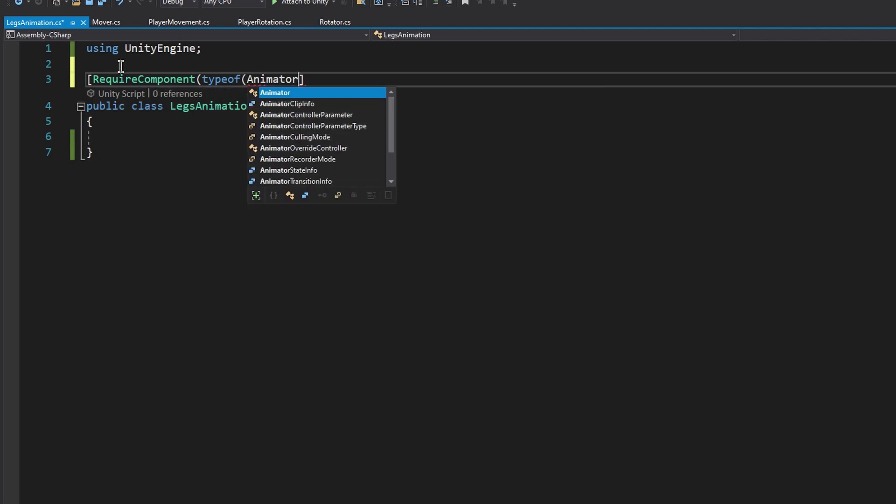
pyautogui.write(')')
# Step: Declare a private Animator legsAnimator field and insert an Awake method
pyautogui.click(155, 141)
pyautogui.write('private Animator ')
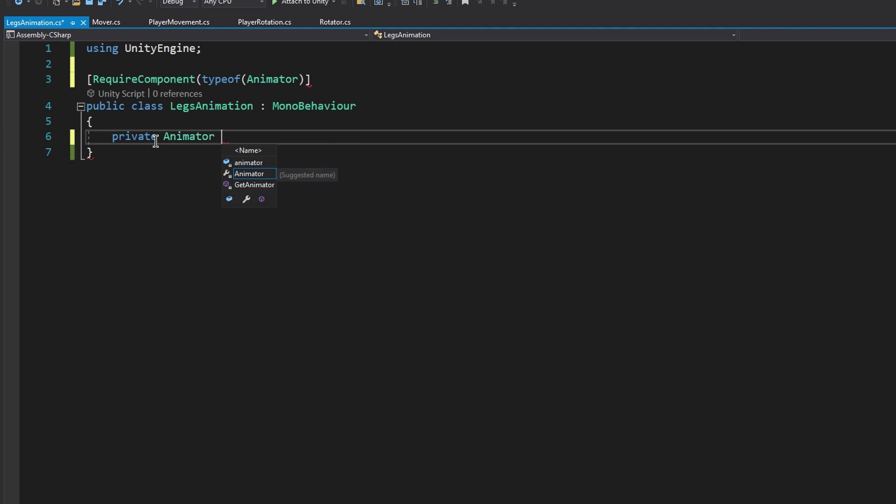
pyautogui.write('an')
pyautogui.hotkey('ctrl', 'shift', 'Left')
pyautogui.write('legsAnimator;')
pyautogui.press('Return')
pyautogui.press('Return')
pyautogui.write('aw')
pyautogui.press('Tab')
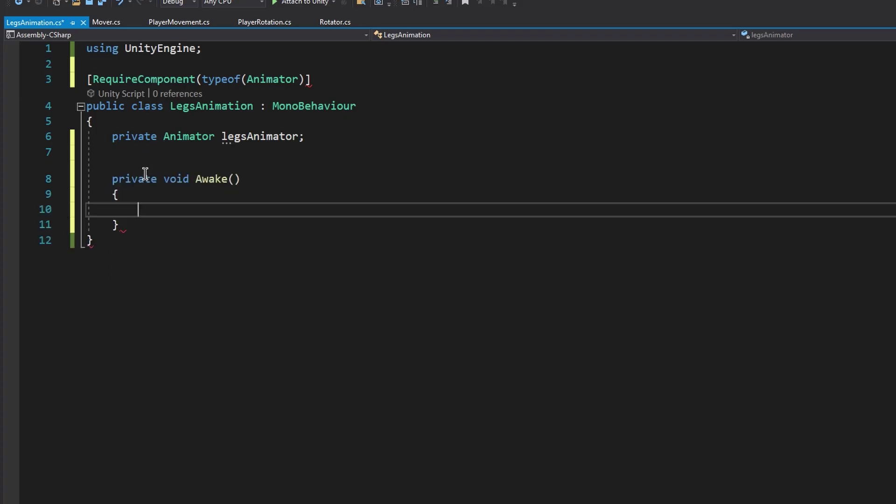
# Step: Close the attribute's parenthesis and assign legsAnimator = GetComponent<Animator>() in Awake
pyautogui.click(307, 80)
pyautogui.write(')')
pyautogui.click(202, 215)
pyautogui.write('le')
pyautogui.press('Tab')
pyautogui.write('= get')
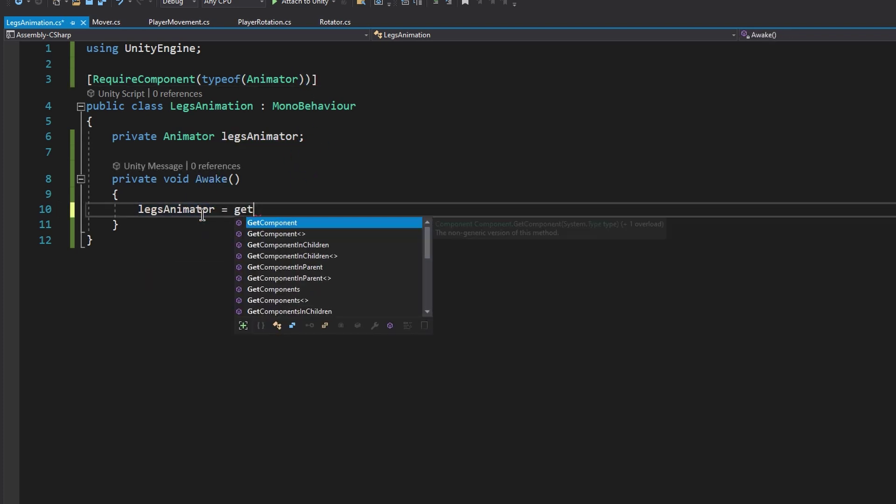
pyautogui.press('Down')
pyautogui.press('Tab')
pyautogui.write('<Animator>')
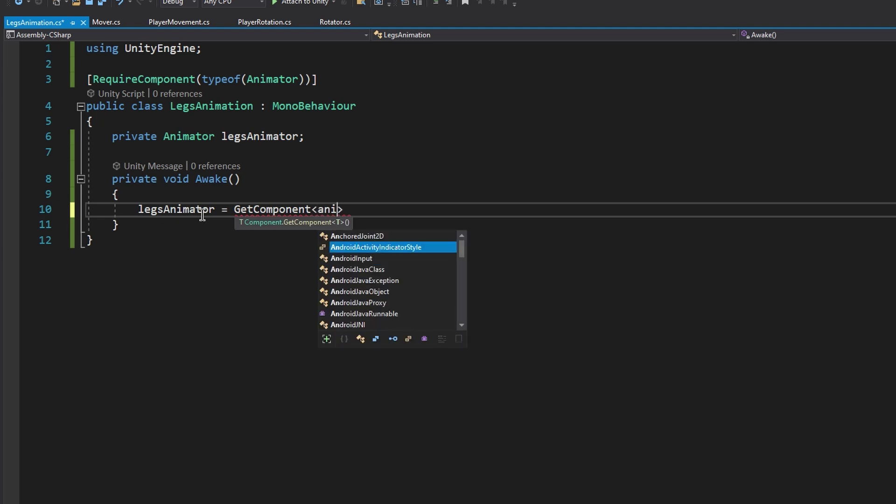
pyautogui.write('();')
# Step: Add an empty Update method below Awake
pyautogui.click(148, 223)
pyautogui.press('Return')
pyautogui.write('update')
pyautogui.press('Tab')
# Step: Declare a private Mover playerMover field, importing TopDown.Movement, and save
pyautogui.click(142, 121)
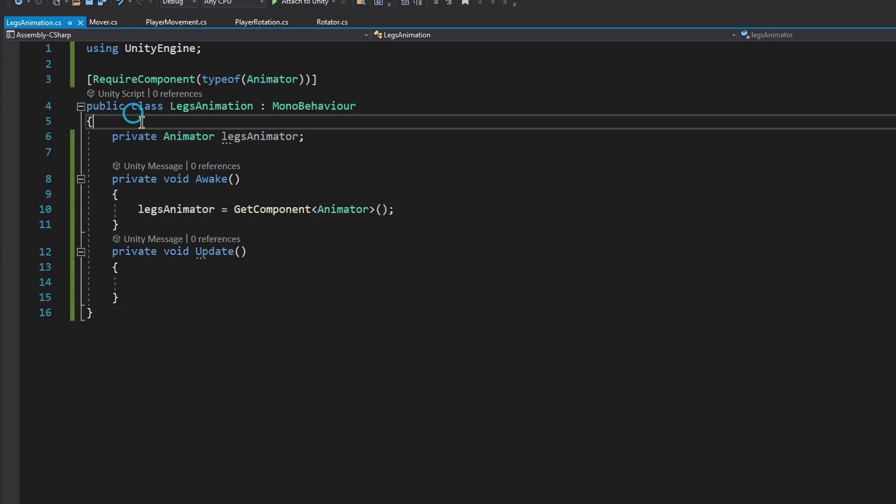
pyautogui.press('Return')
pyautogui.write('r')
pyautogui.press('BackSpace')
pyautogui.write('priva')
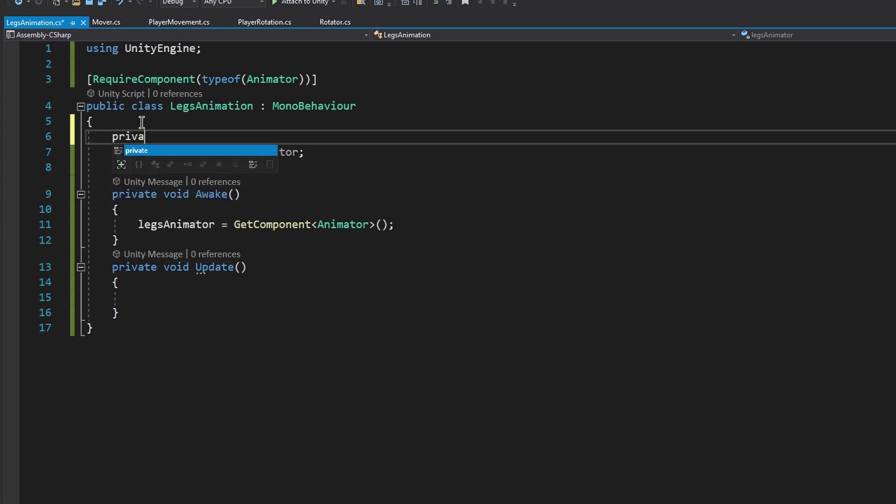
pyautogui.write('te mover')
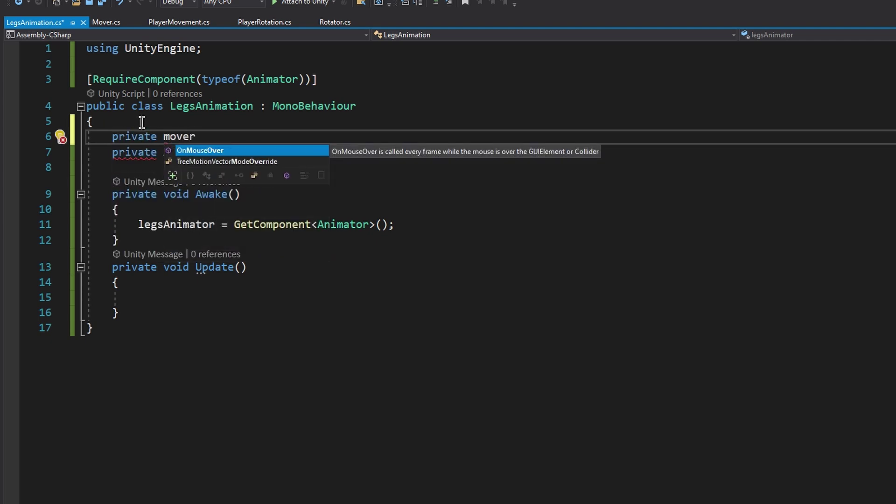
pyautogui.press('Escape')
pyautogui.hotkey('ctrl', '.')
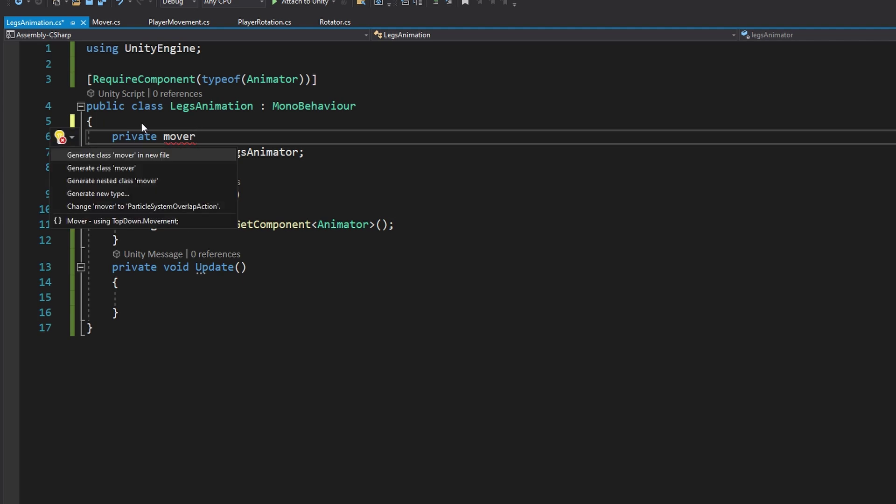
pyautogui.click(156, 222)
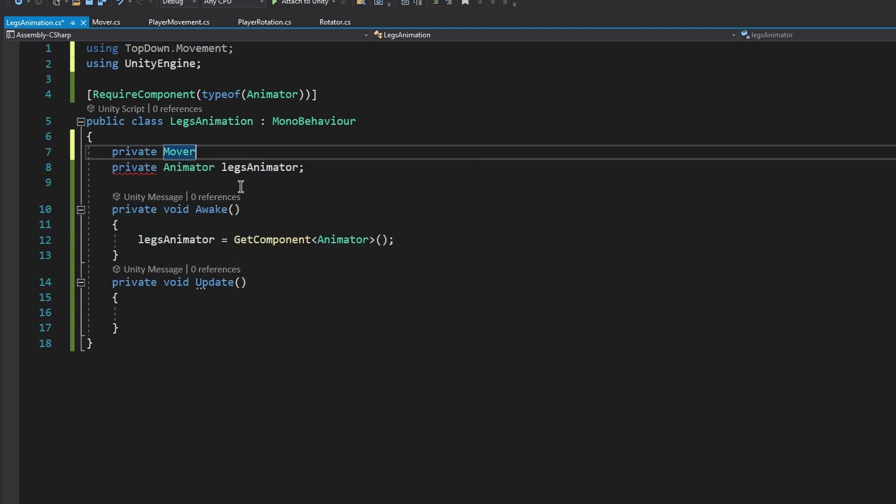
pyautogui.write('pla')
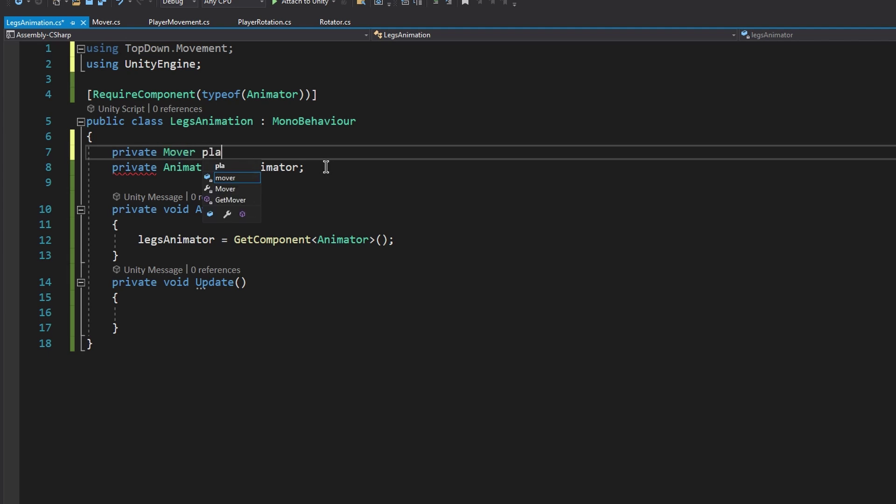
pyautogui.write('yerMover;')
pyautogui.hotkey('ctrl', 's')
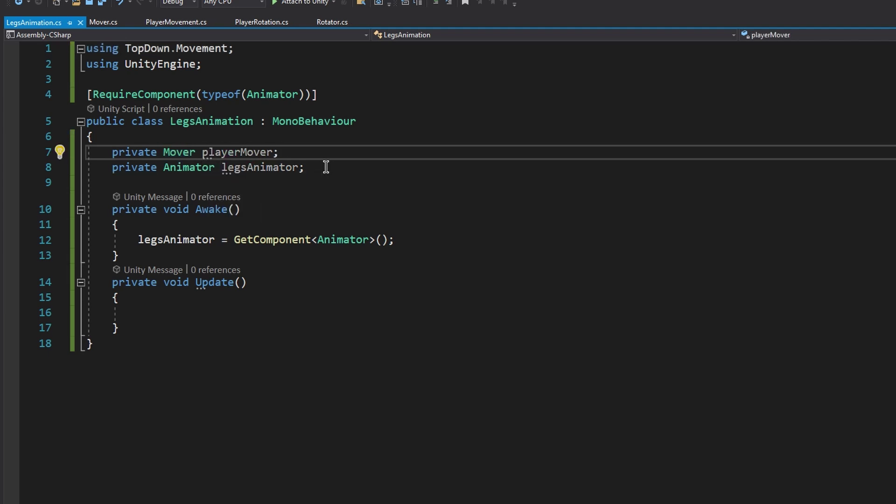
# Step: Serialize playerMover and set the "moving" bool from CurrentInput != Vector3.zero in Update, then save
pyautogui.press('Home')
pyautogui.write('[SerializeField')
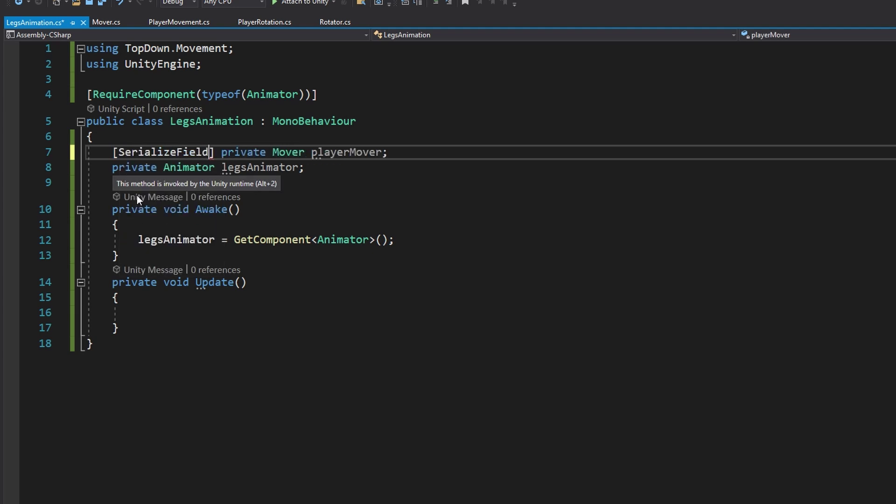
pyautogui.click(186, 312)
pyautogui.write('legsAnimator.')
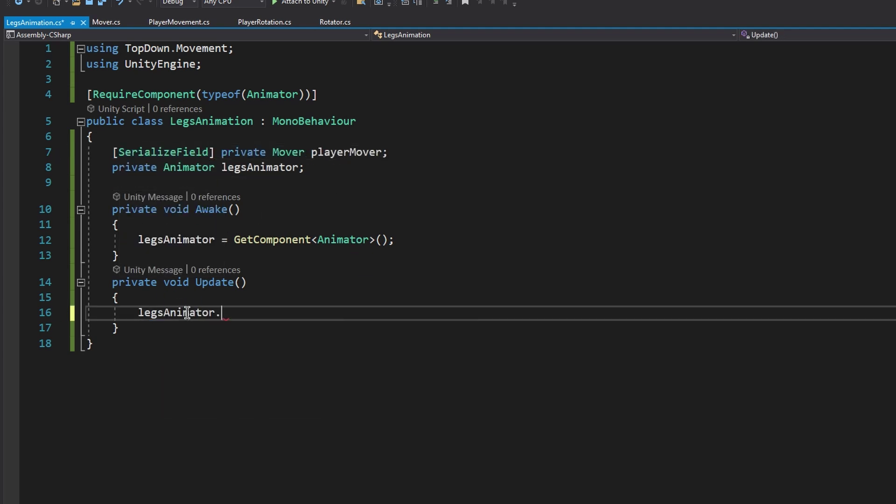
pyautogui.write('set(')
pyautogui.write('"moving", playerMover.')
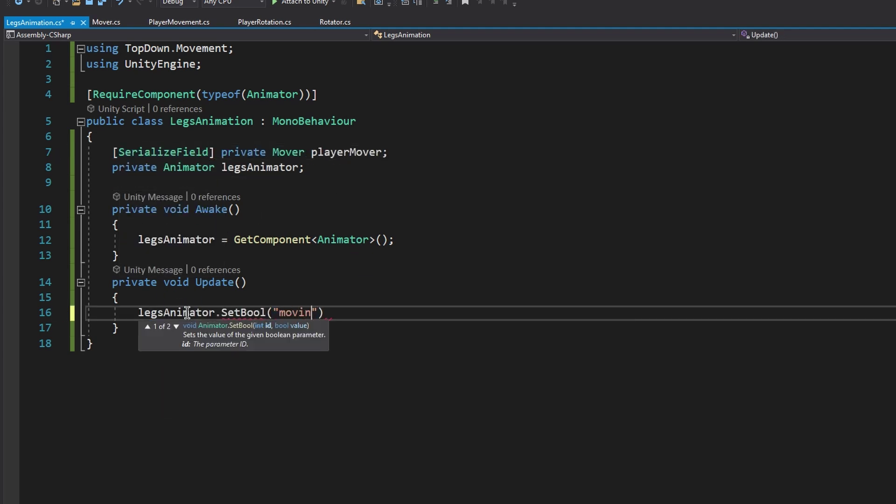
pyautogui.write('CurrentInput ')
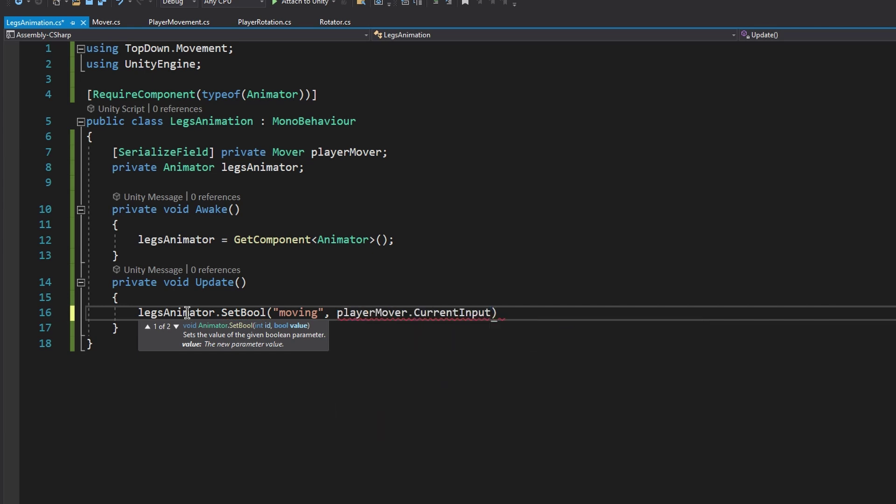
pyautogui.write('!= Vector3.zero);')
pyautogui.click(170, 330)
pyautogui.hotkey('ctrl', 's')
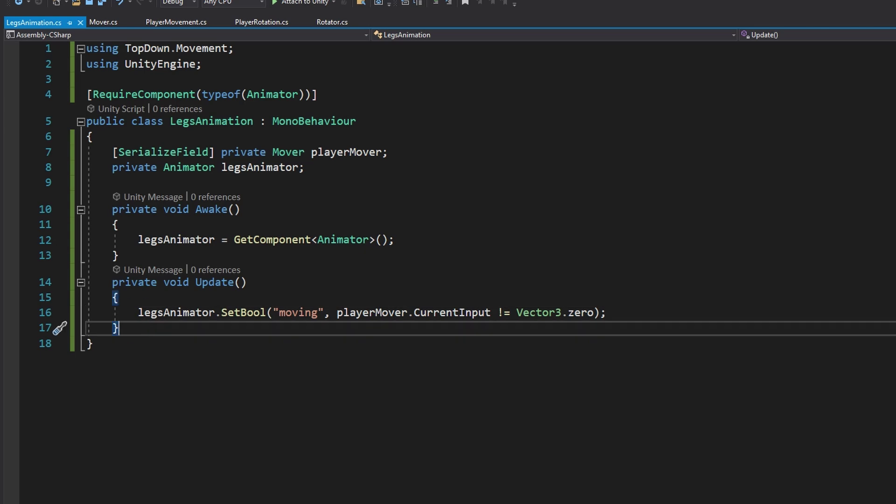
pyautogui.hotkey('alt', 'Tab')
pyautogui.click(47, 312)
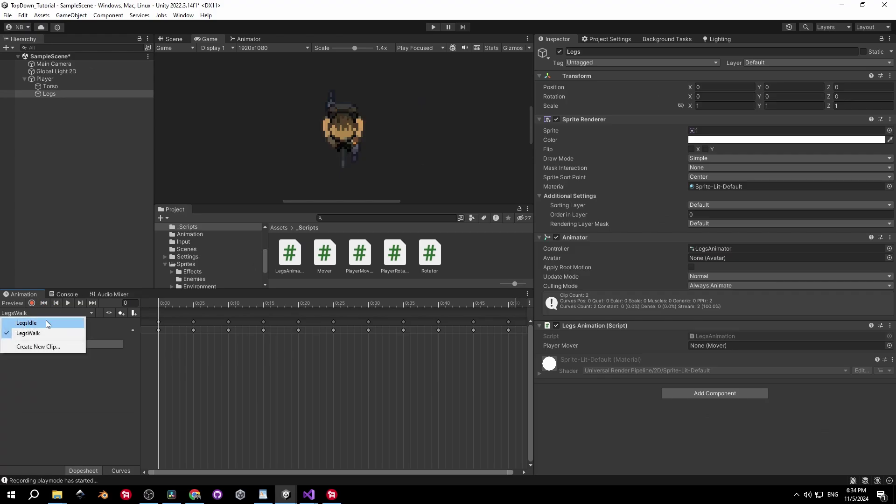
# Step: Add a Bool parameter named moving to the legs Animator and save
pyautogui.click(244, 39)
pyautogui.scroll(-3, 335, 120)
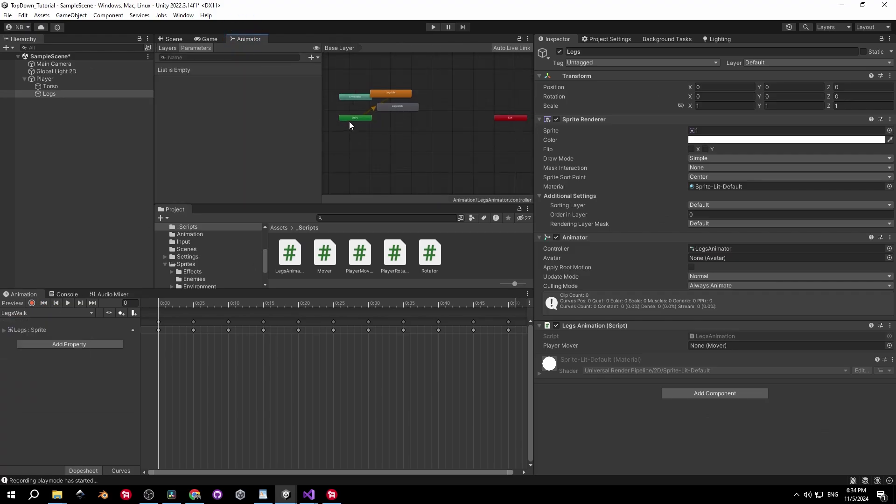
pyautogui.scroll(1, 369, 108)
pyautogui.click(433, 116)
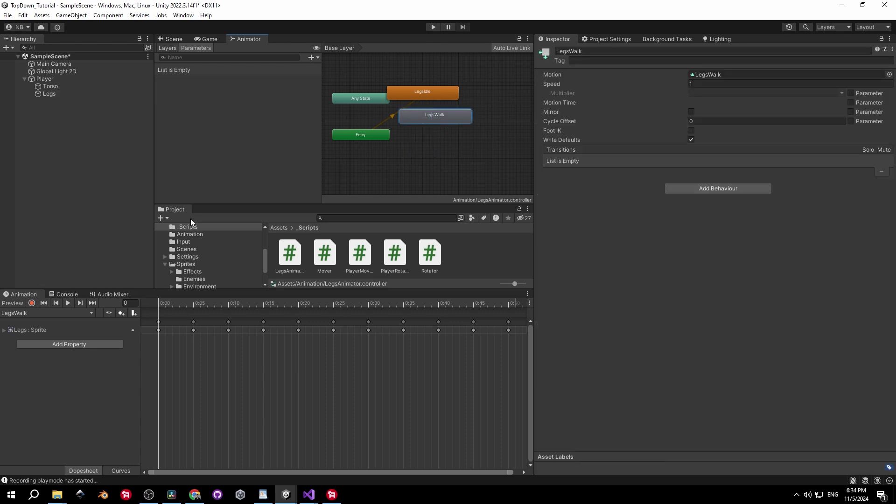
pyautogui.moveTo(184, 211); pyautogui.dragTo(21, 295)
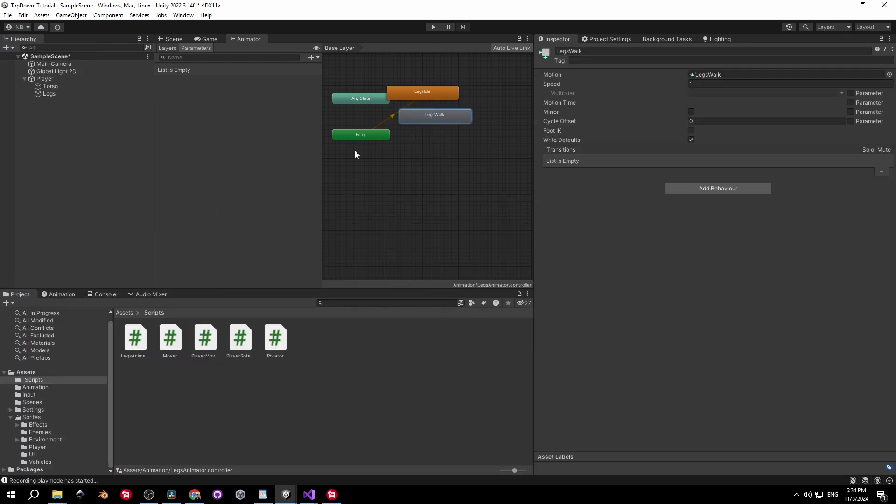
pyautogui.scroll(-1, 355, 154)
pyautogui.moveTo(324, 185); pyautogui.dragTo(281, 184)
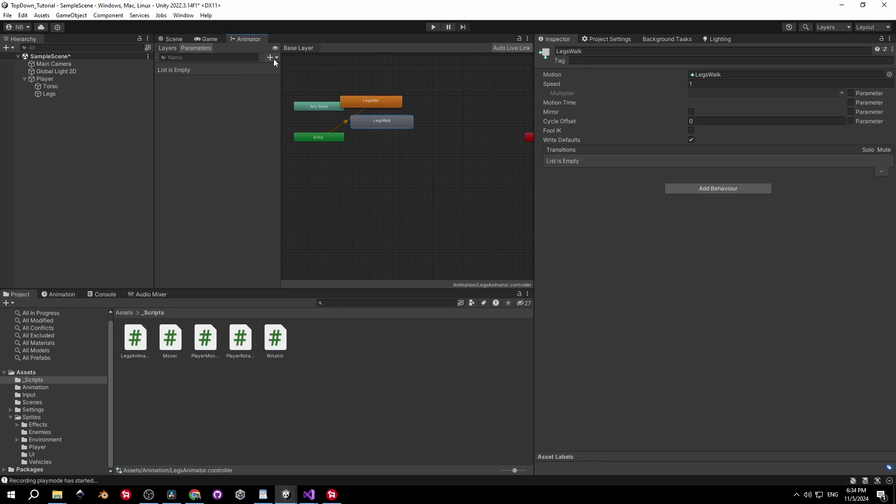
pyautogui.click(272, 57)
pyautogui.click(286, 89)
pyautogui.write('moving')
pyautogui.press('Return')
pyautogui.hotkey('ctrl', 's')
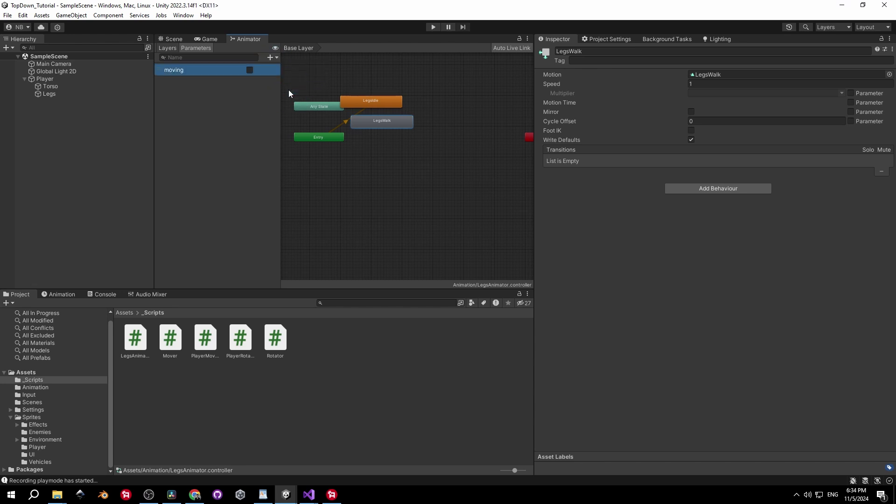
# Step: Arrange LegsIdle above LegsWalk and connect them with transitions both ways
pyautogui.moveTo(369, 123); pyautogui.dragTo(373, 172)
pyautogui.moveTo(376, 100); pyautogui.dragTo(389, 138)
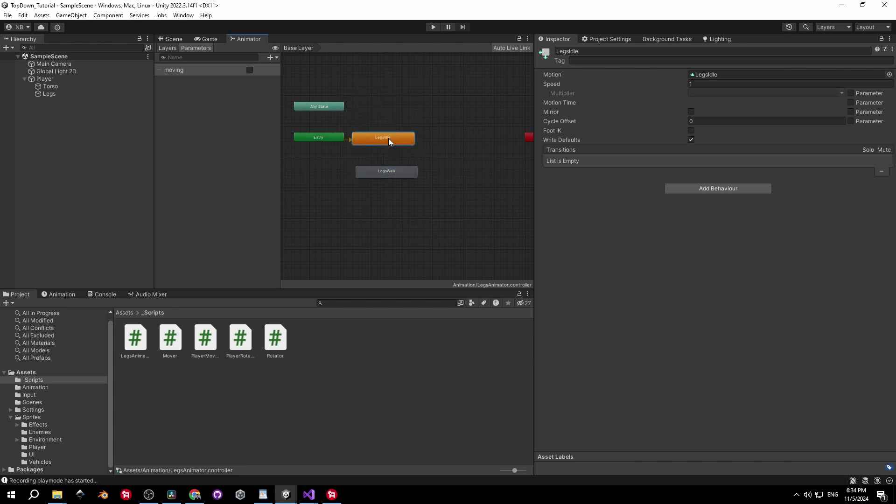
pyautogui.scroll(3, 391, 137)
pyautogui.moveTo(371, 190); pyautogui.dragTo(374, 174)
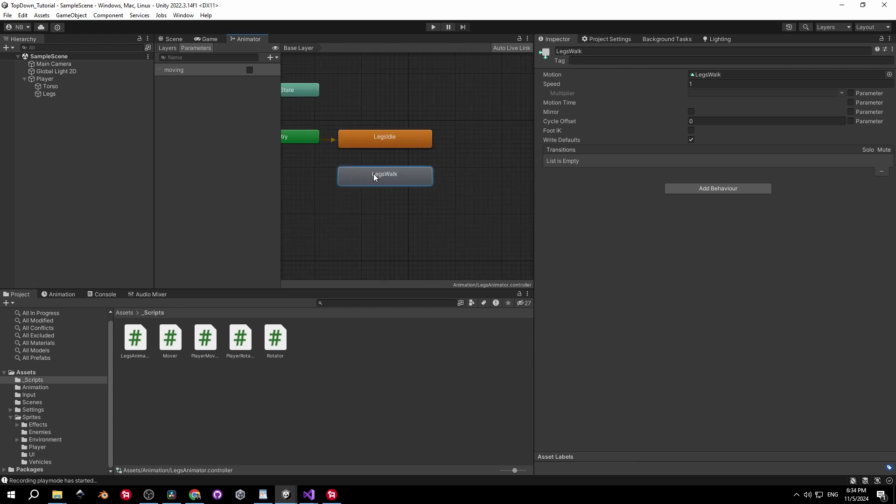
pyautogui.rightClick(397, 138)
pyautogui.click(432, 140)
pyautogui.click(405, 182)
pyautogui.rightClick(404, 182)
pyautogui.click(432, 186)
pyautogui.click(389, 143)
pyautogui.click(397, 158)
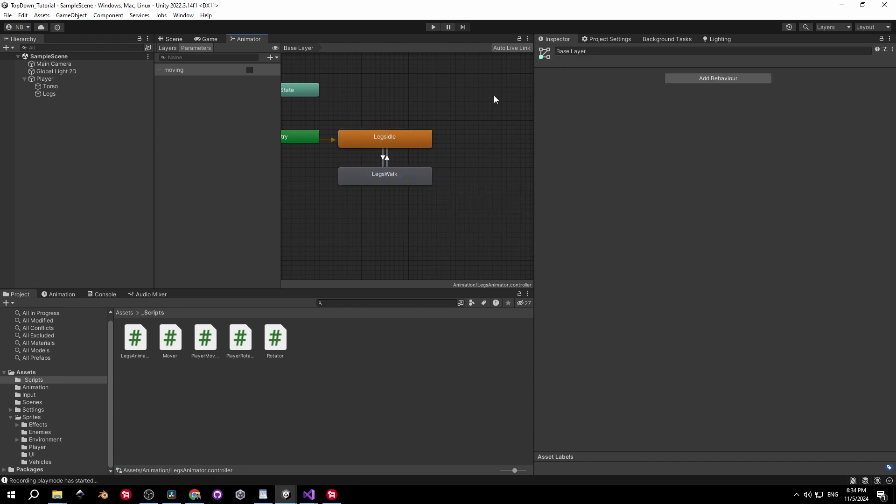
# Step: Set LegsIdle→LegsWalk to zero exit time and duration, no exit time, condition moving true
pyautogui.click(385, 159)
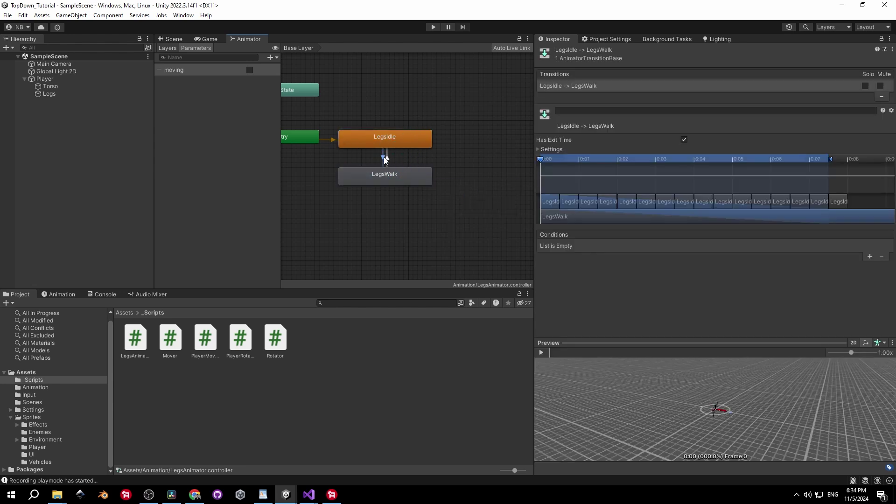
pyautogui.click(552, 149)
pyautogui.click(696, 159)
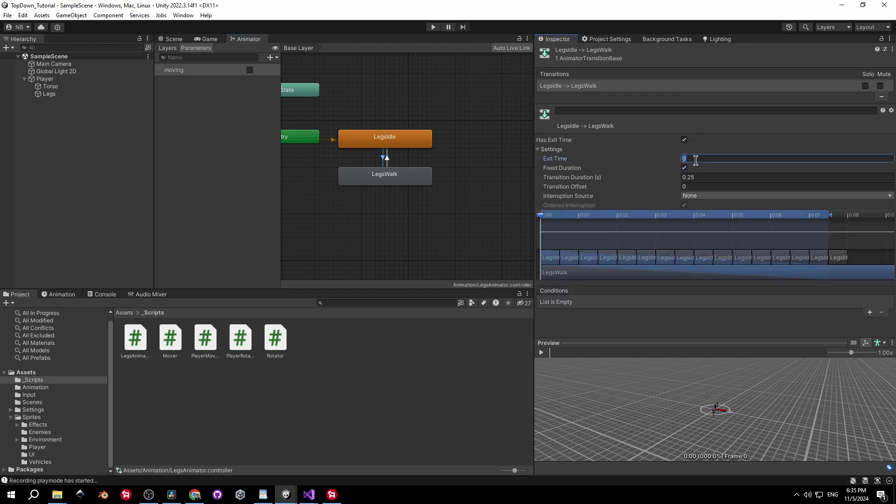
pyautogui.press('Tab')
pyautogui.write('0')
pyautogui.click(683, 140)
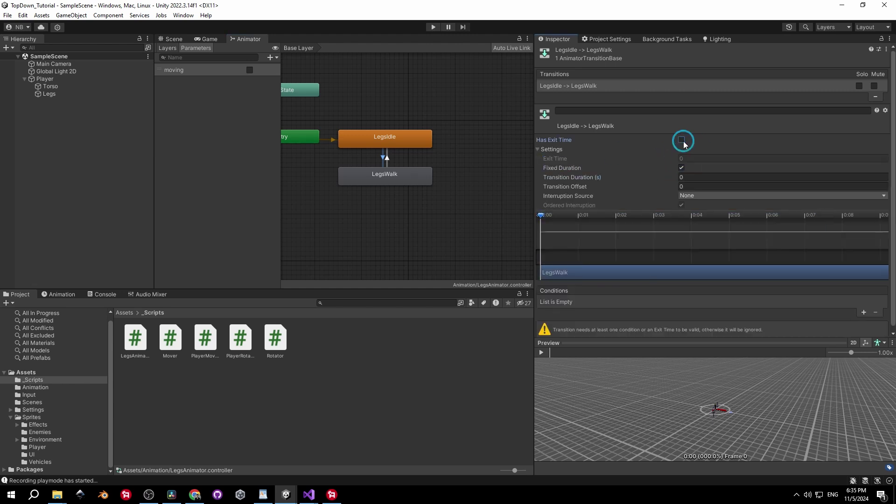
pyautogui.click(556, 150)
pyautogui.click(870, 257)
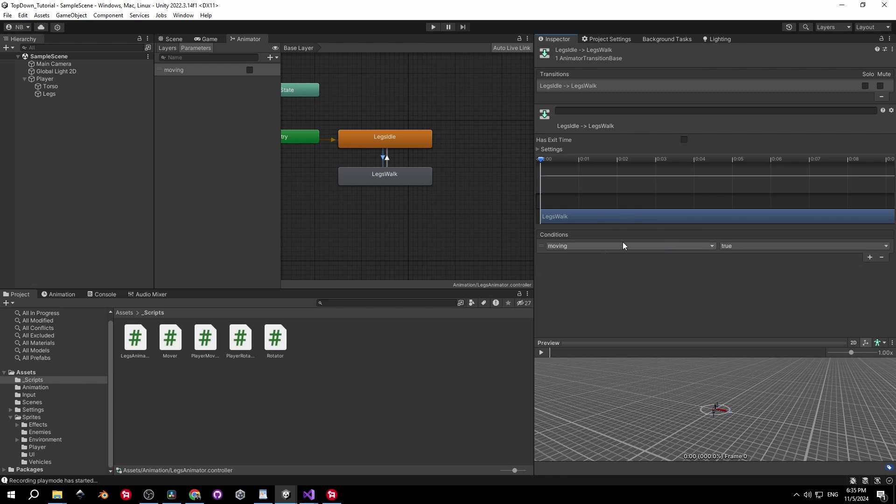
# Step: Set LegsWalk→LegsIdle to zero exit time and duration, no exit time, condition moving false
pyautogui.click(387, 162)
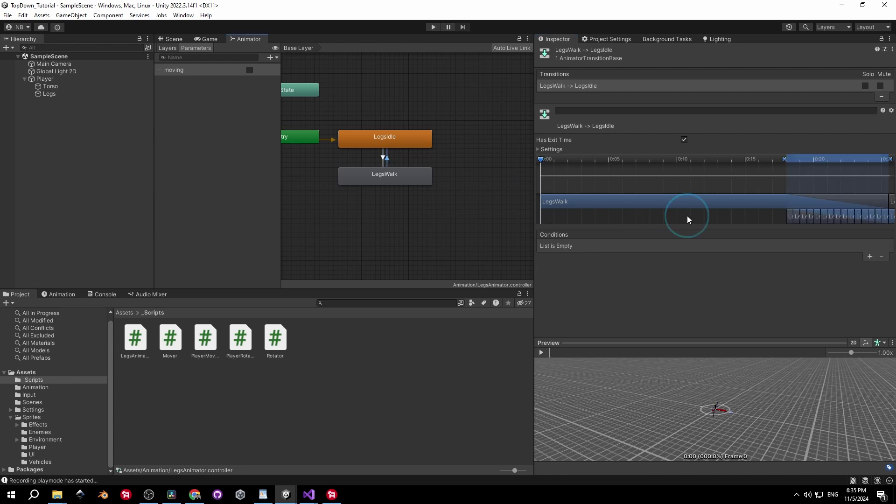
pyautogui.click(555, 149)
pyautogui.click(707, 158)
pyautogui.write('0')
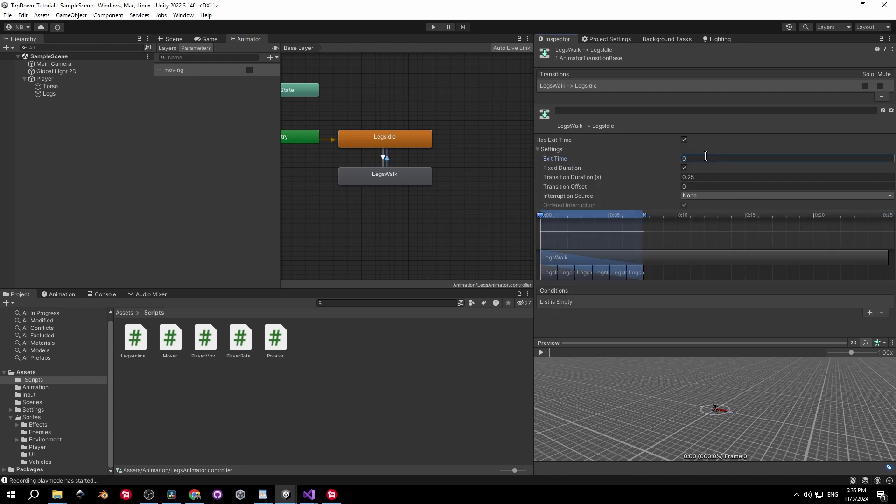
pyautogui.press('Tab')
pyautogui.write('0')
pyautogui.click(685, 140)
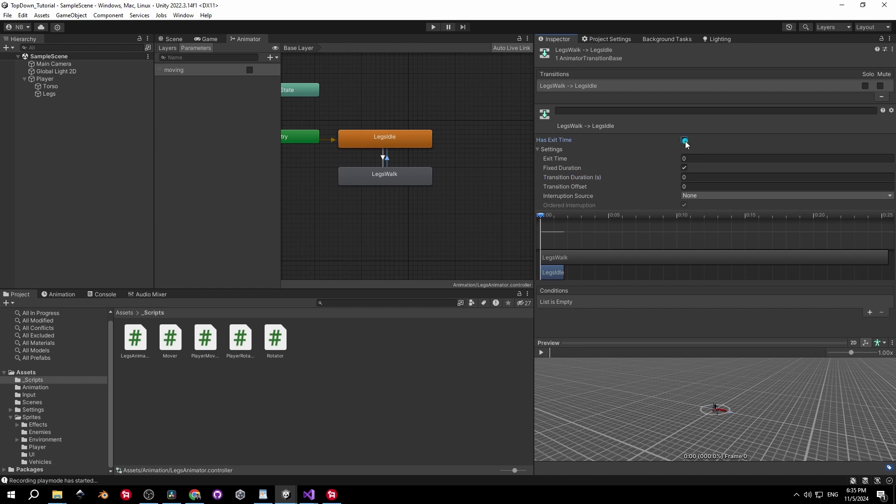
pyautogui.click(556, 151)
pyautogui.click(870, 256)
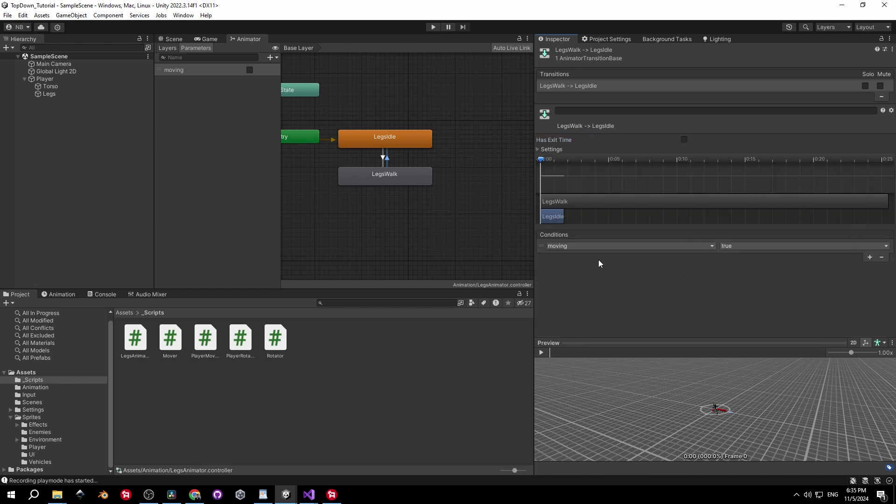
pyautogui.click(725, 246)
pyautogui.click(737, 267)
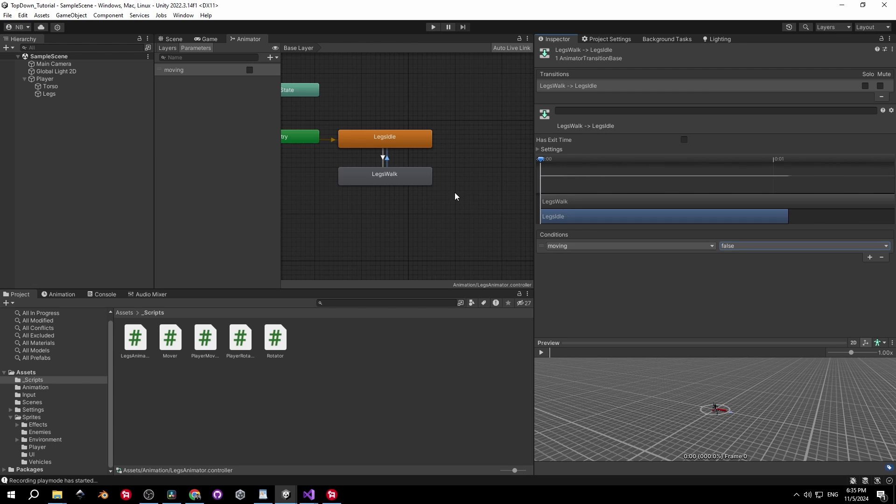
# Step: Show the Game view and link the Player to the Legs Animation's Player Movement field
pyautogui.click(183, 39)
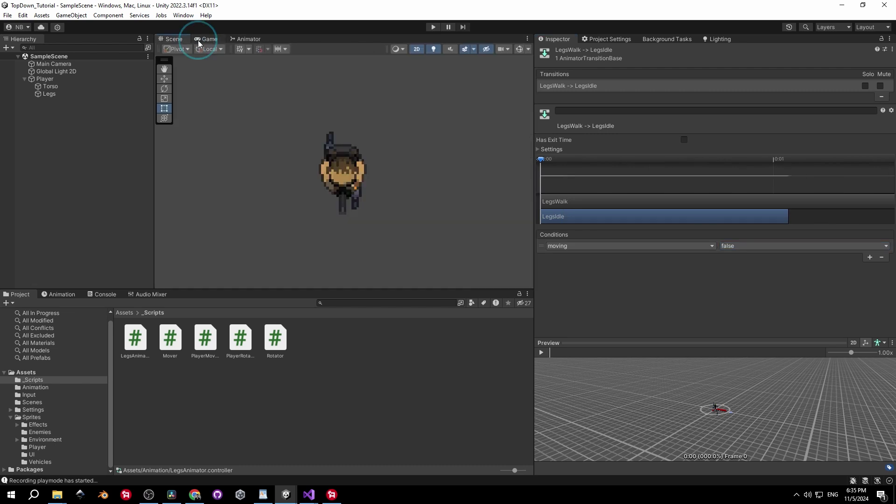
pyautogui.click(200, 40)
pyautogui.scroll(-3, 392, 149)
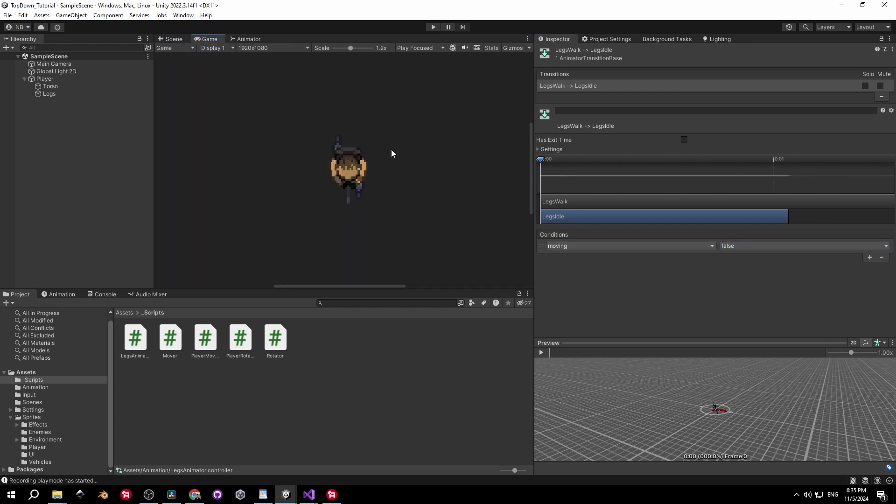
pyautogui.click(63, 80)
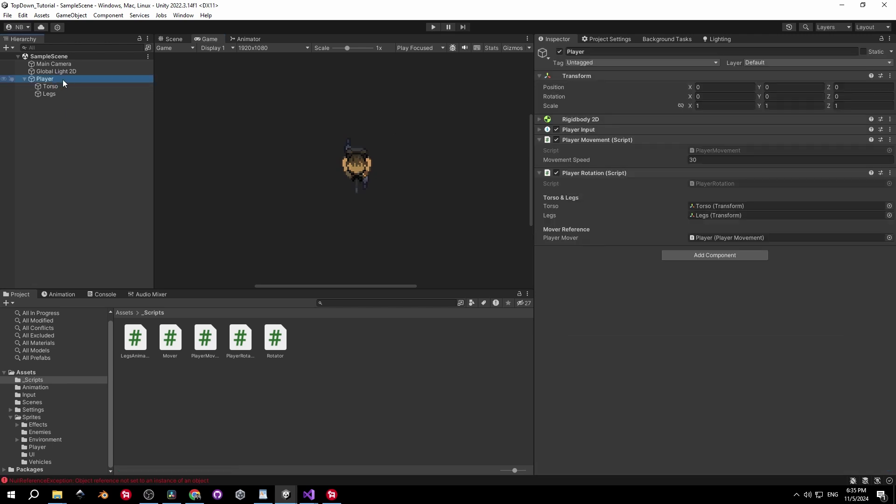
pyautogui.click(55, 94)
pyautogui.moveTo(47, 78); pyautogui.dragTo(711, 345)
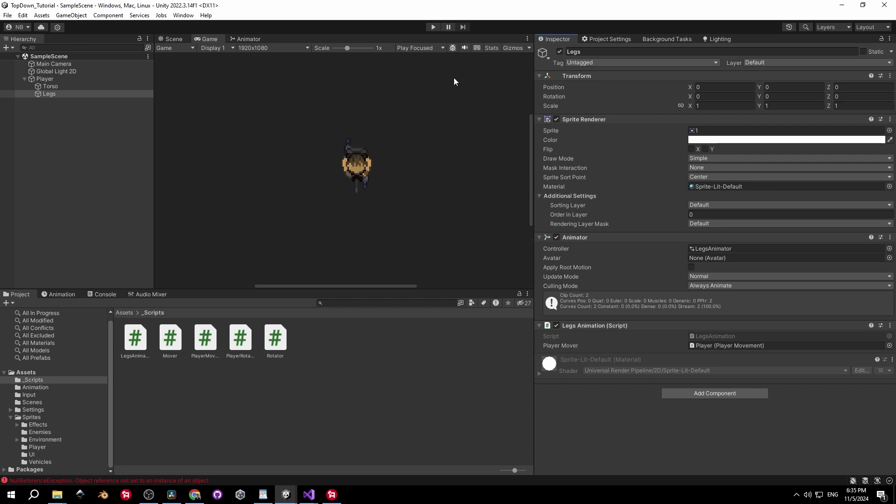
# Step: Play the game and walk the player right, up, left and down, zooming the Game view out
pyautogui.click(434, 26)
pyautogui.press('d')
pyautogui.press('w')
pyautogui.press('a')
pyautogui.press('s')
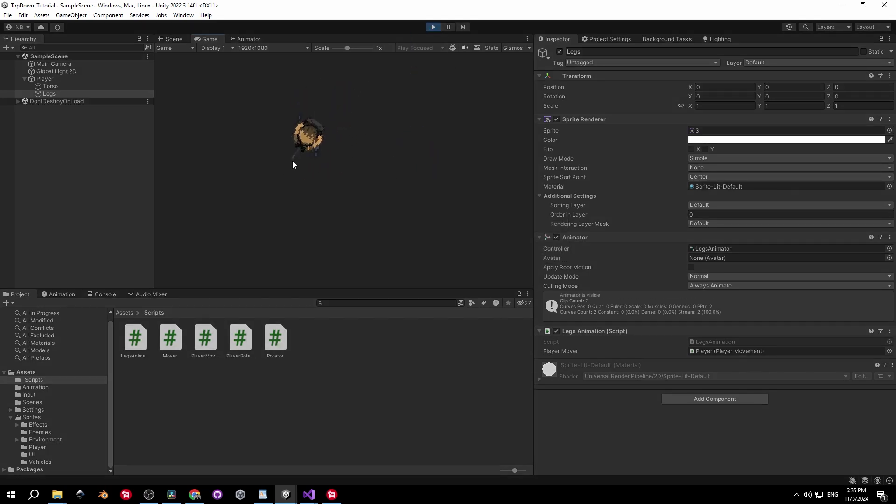
pyautogui.moveTo(350, 47); pyautogui.dragTo(324, 65)
pyautogui.press('d')
pyautogui.press('w')
pyautogui.press('a')
pyautogui.press('s')
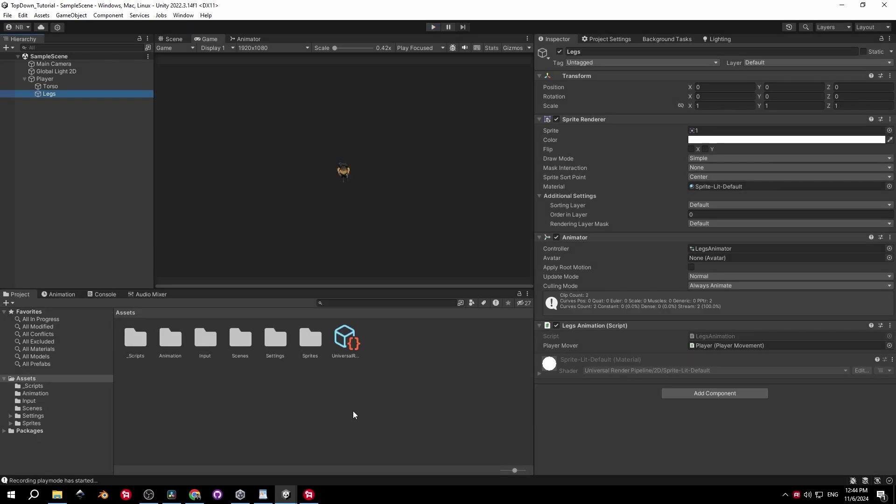
# Step: Open the 2D Tile Palette window and dock it beside the Inspector, widening it
pyautogui.click(183, 14)
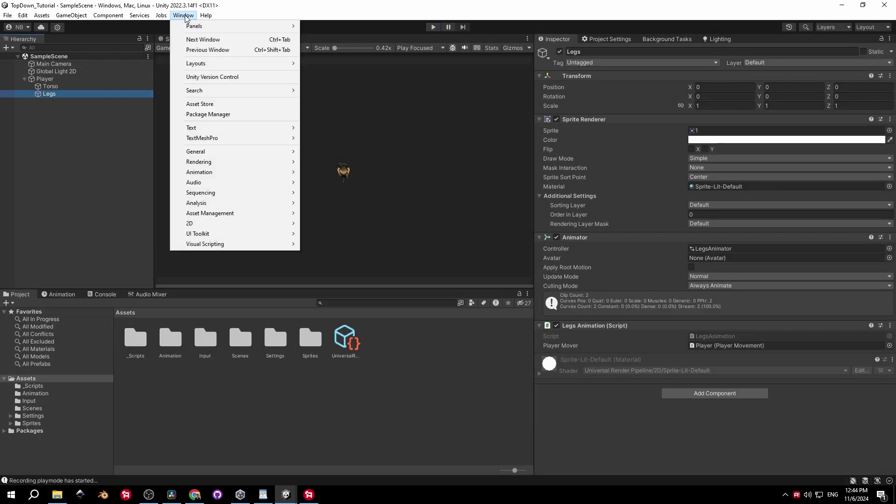
pyautogui.click(189, 224)
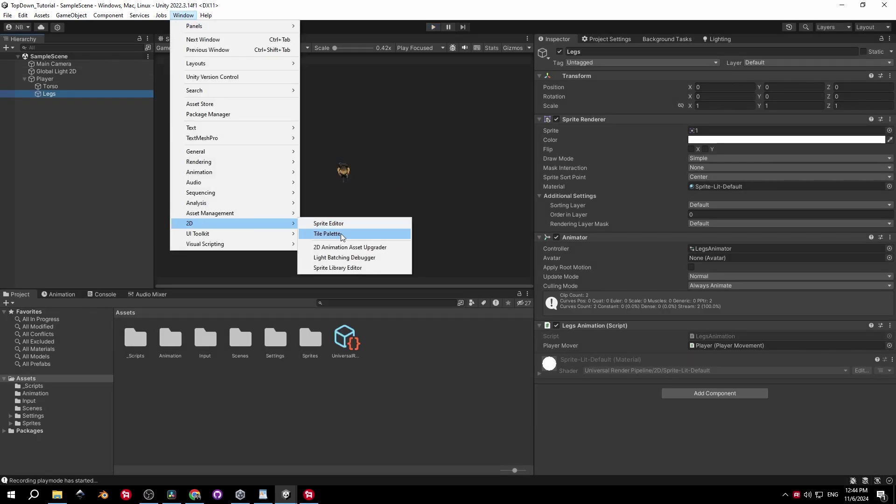
pyautogui.click(327, 233)
pyautogui.moveTo(409, 79); pyautogui.dragTo(768, 40)
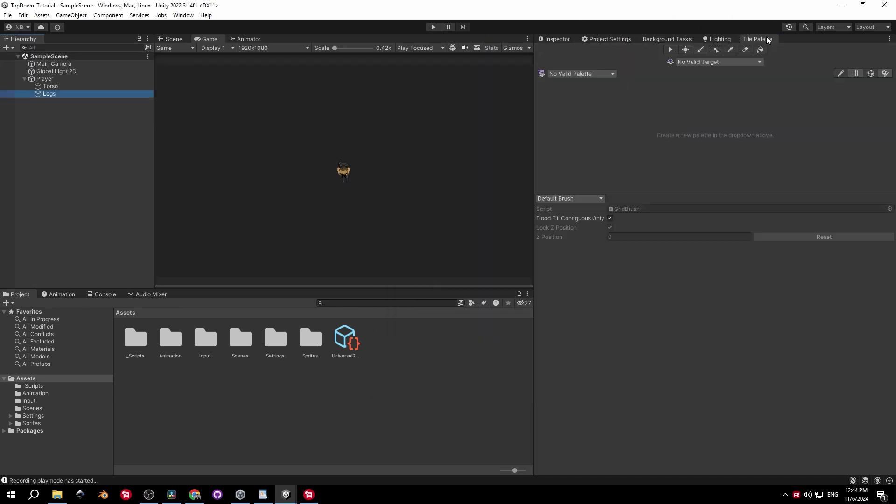
pyautogui.moveTo(534, 91); pyautogui.dragTo(457, 101)
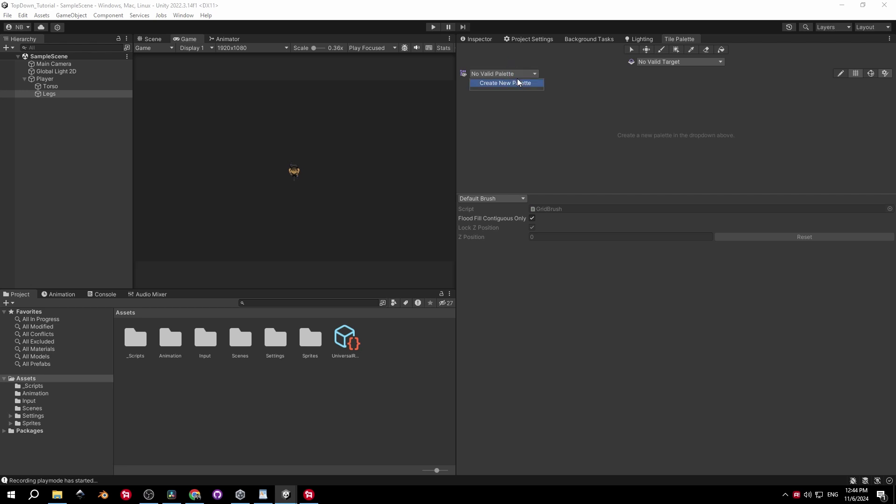
# Step: Create a new tile palette named GroundPalette
pyautogui.click(505, 83)
pyautogui.click(555, 95)
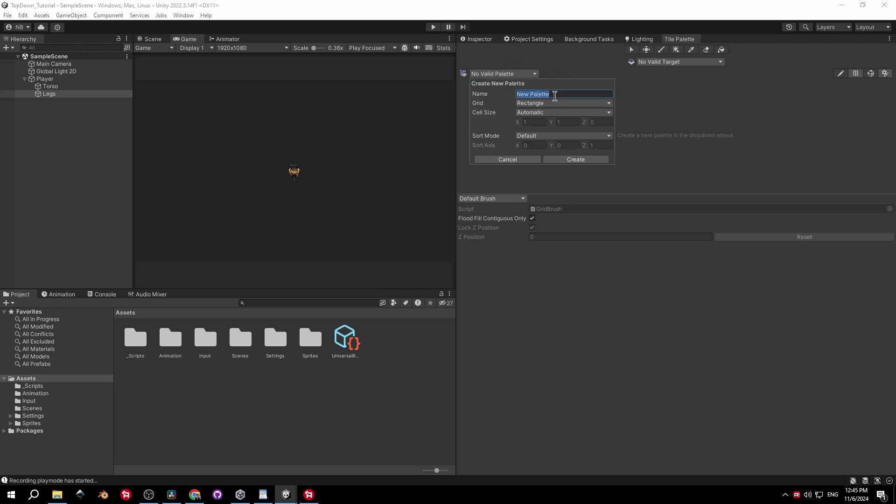
pyautogui.write('G')
pyautogui.click(572, 159)
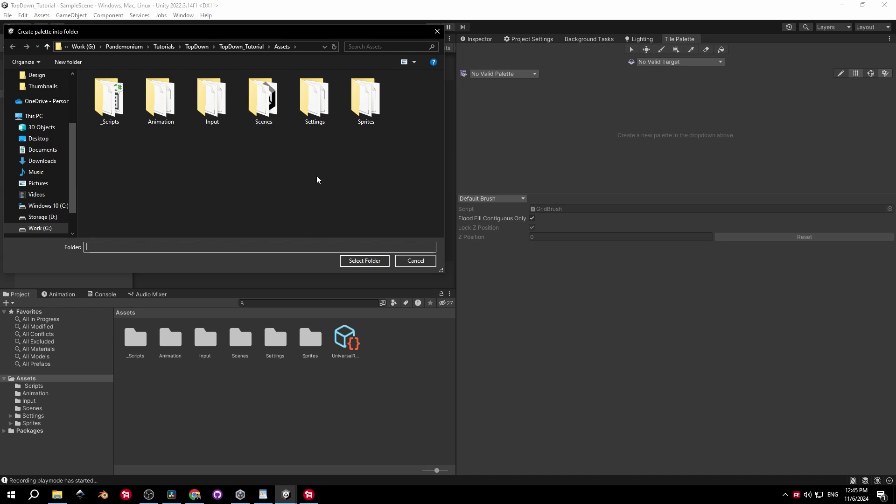
# Step: Save the GroundPalette into a new Tiles folder inside Assets
pyautogui.rightClick(317, 179)
pyautogui.click(410, 294)
pyautogui.click(433, 298)
pyautogui.write('Tiles')
pyautogui.press('Return')
pyautogui.press('Return')
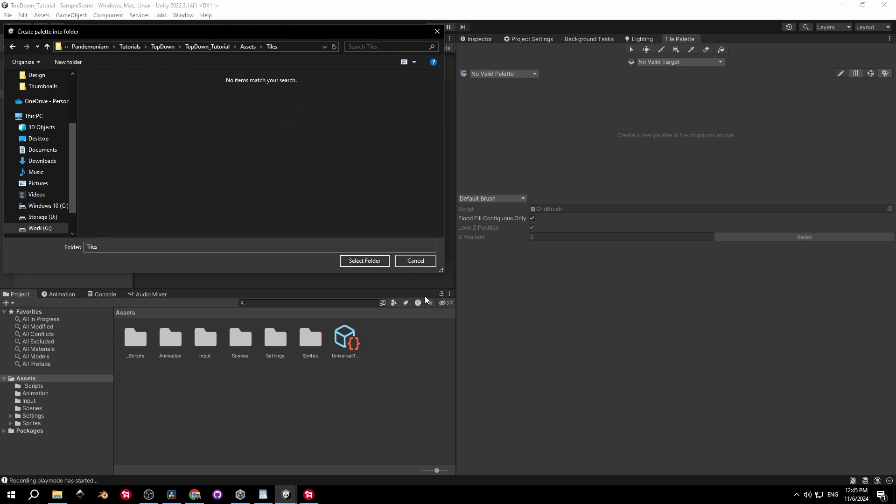
pyautogui.click(365, 261)
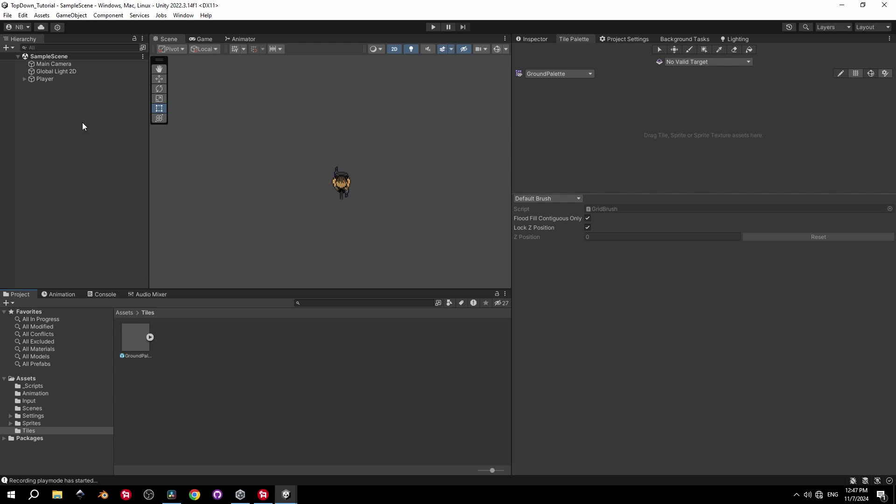
pyautogui.rightClick(83, 124)
pyautogui.moveTo(117, 257)
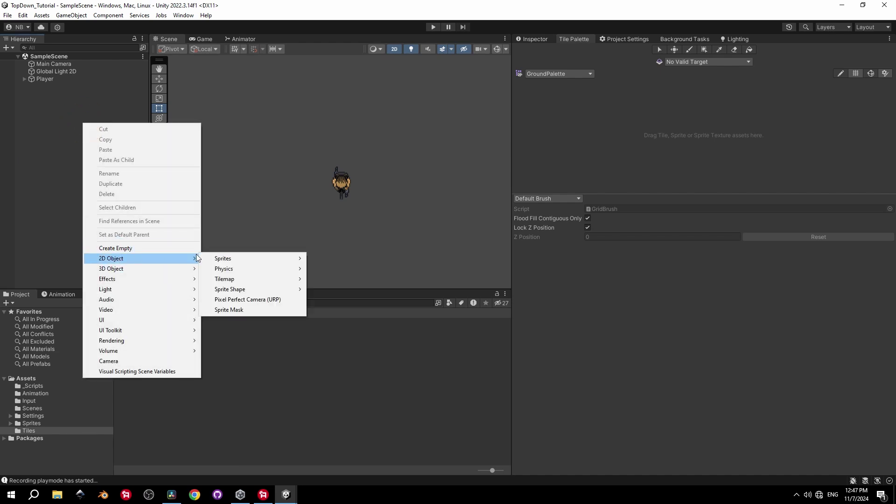